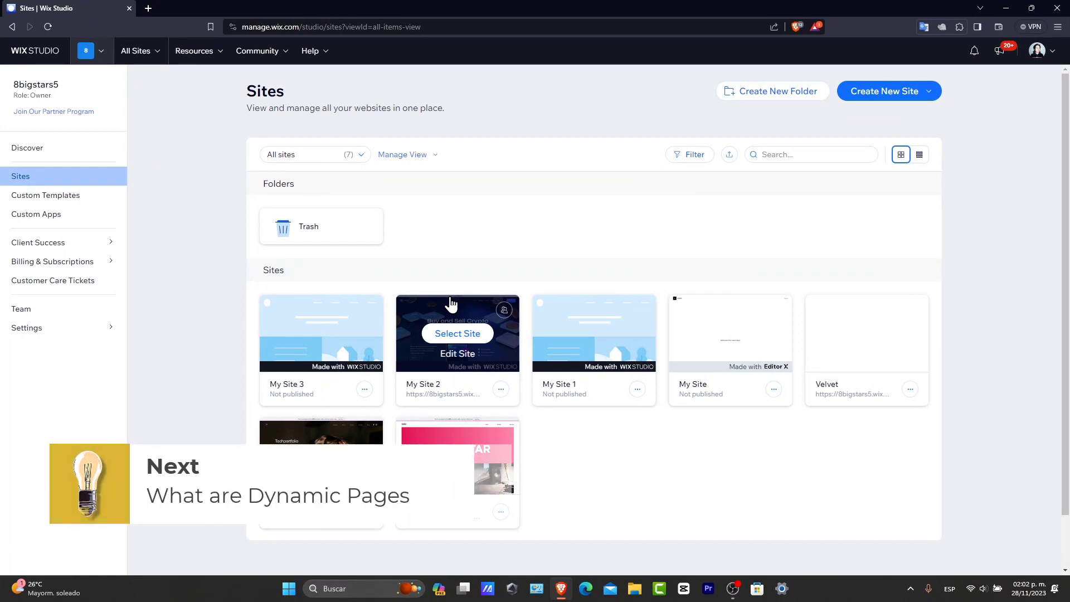
From Create New Site, open the Wix Studio responsive templates gallery in a new tab.
{"action": "scroll", "coordinate": [451, 304], "scroll_direction": "down", "scroll_amount": 1}
{"action": "scroll", "coordinate": [616, 342], "scroll_direction": "up", "scroll_amount": 2}
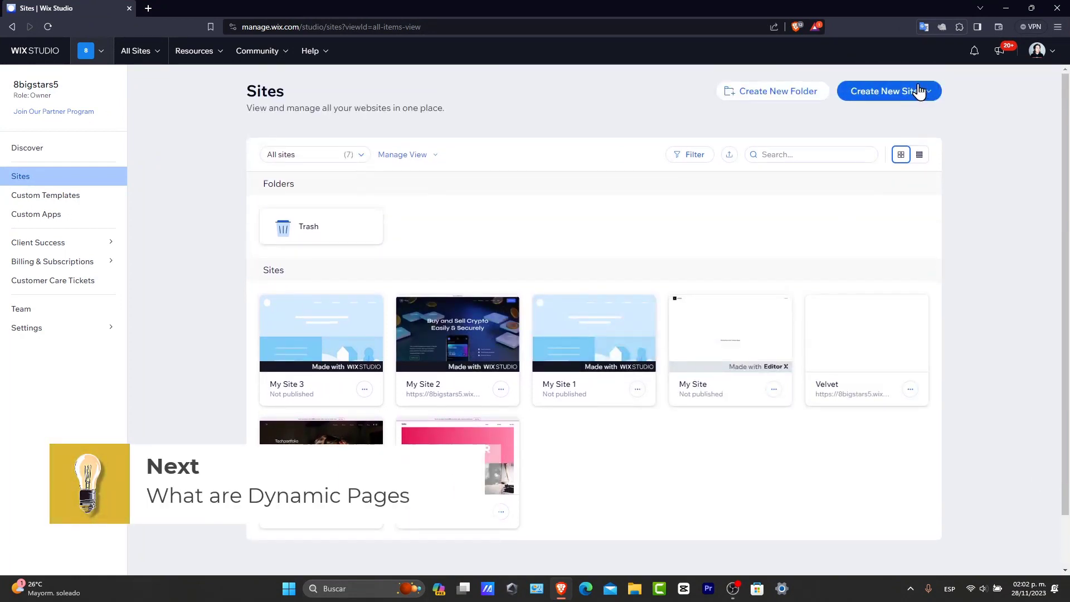
{"action": "left_click", "coordinate": [920, 91]}
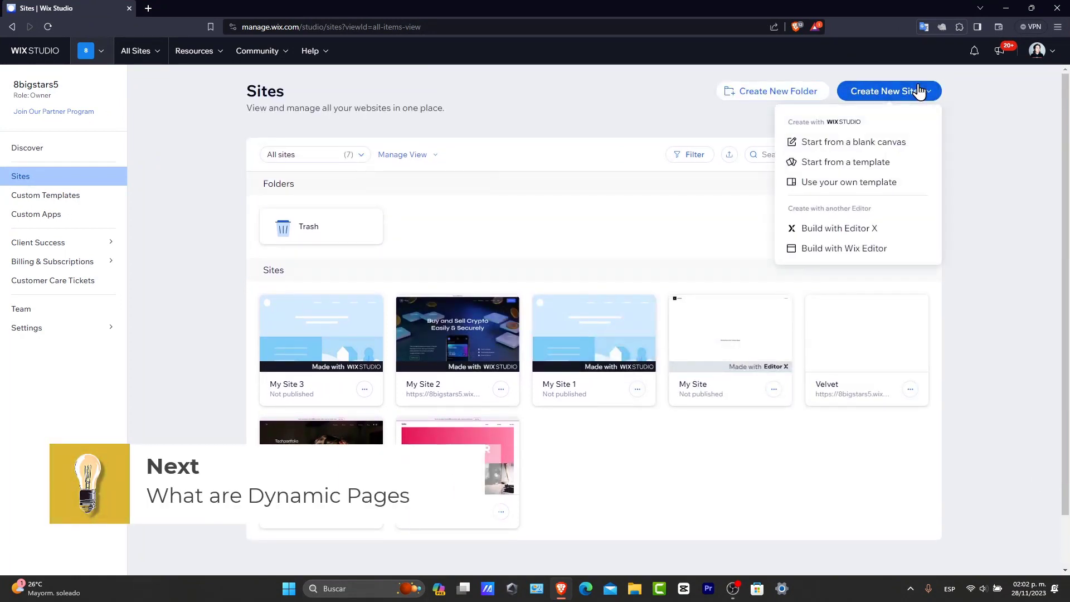
{"action": "left_click", "coordinate": [898, 162]}
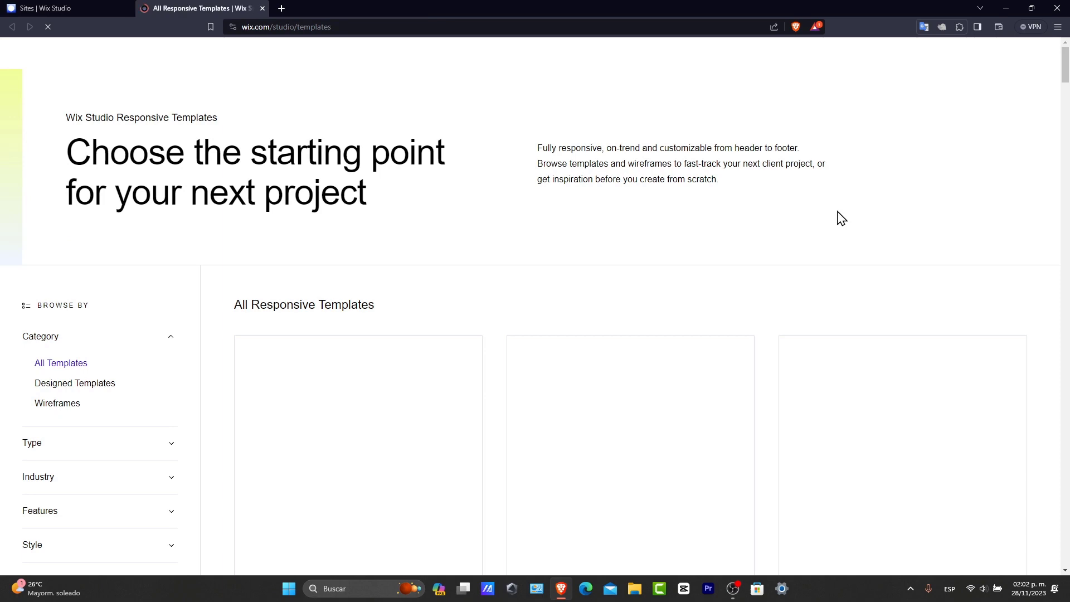
Browse the templates, including Blank Canvas, Construction Company and Landing Page Wireframe.
{"action": "scroll", "coordinate": [848, 354], "scroll_direction": "down", "scroll_amount": 3}
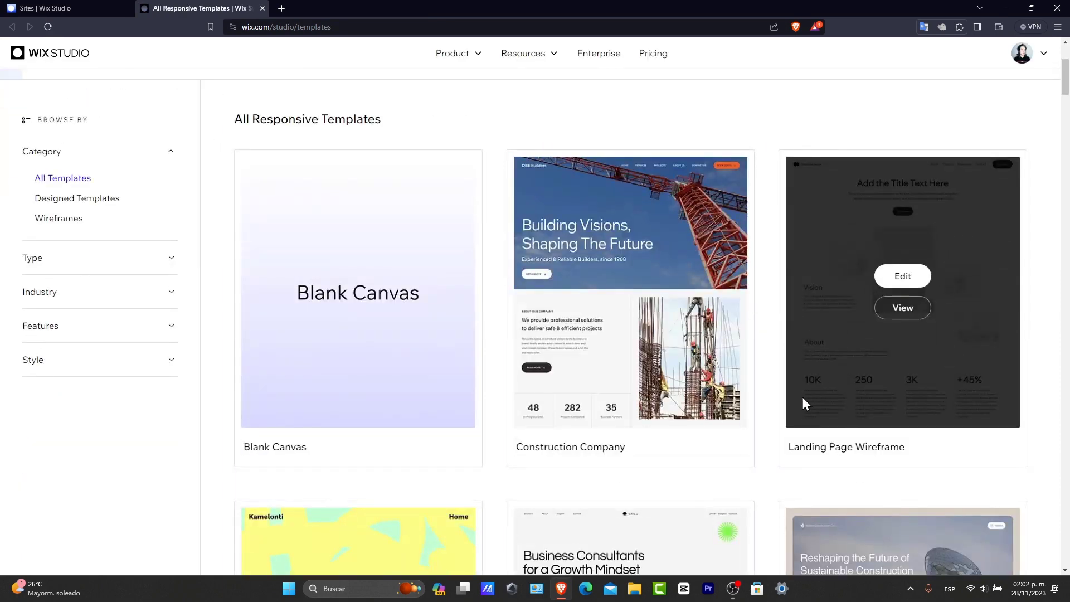
{"action": "scroll", "coordinate": [769, 461], "scroll_direction": "down", "scroll_amount": 10}
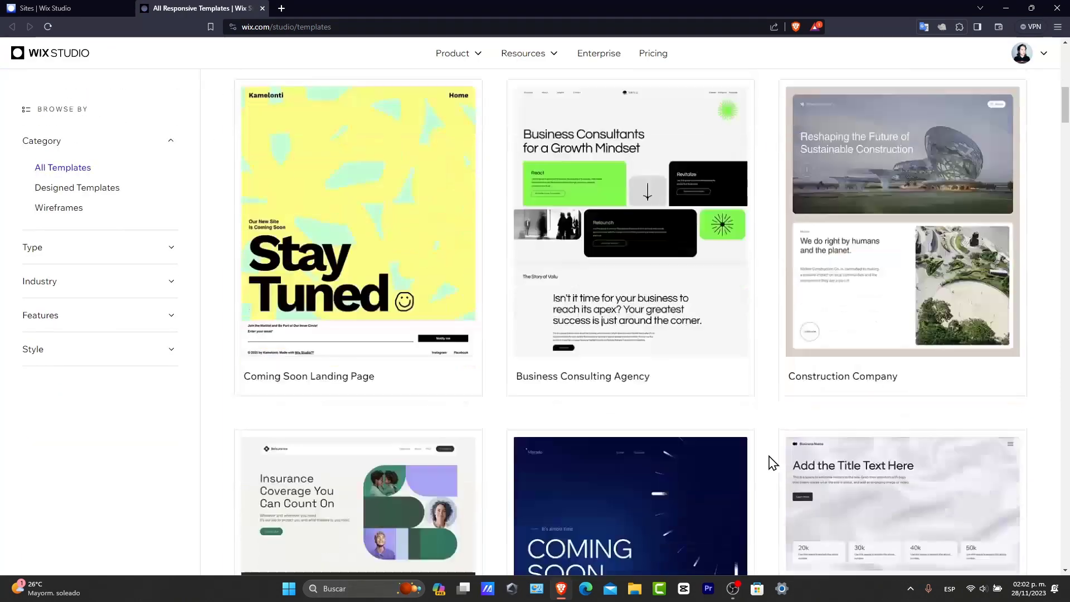
{"action": "scroll", "coordinate": [772, 462], "scroll_direction": "down", "scroll_amount": 3}
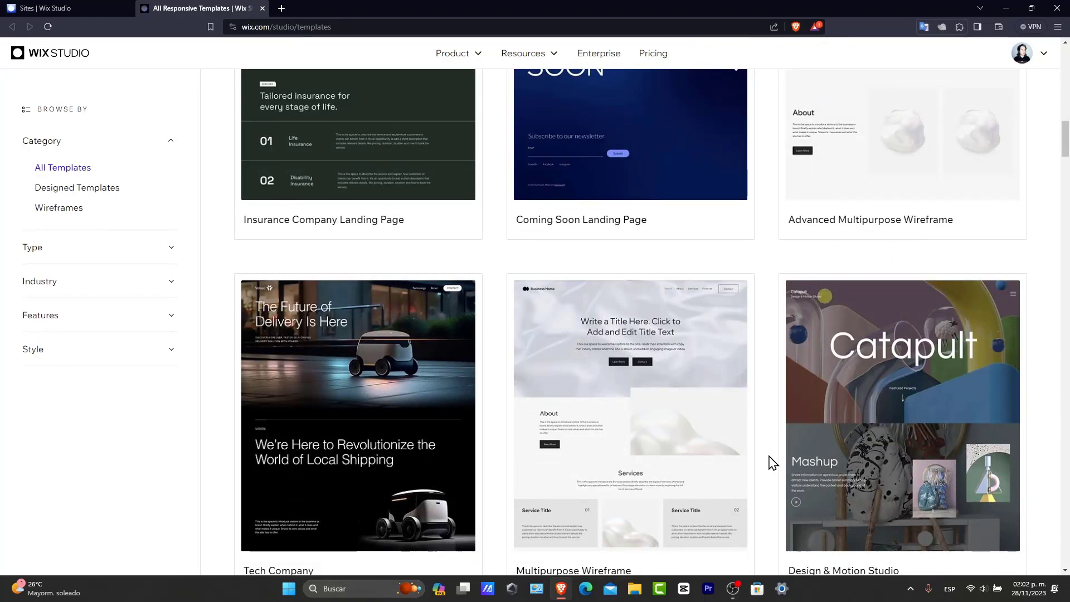
{"action": "scroll", "coordinate": [772, 463], "scroll_direction": "down", "scroll_amount": 3}
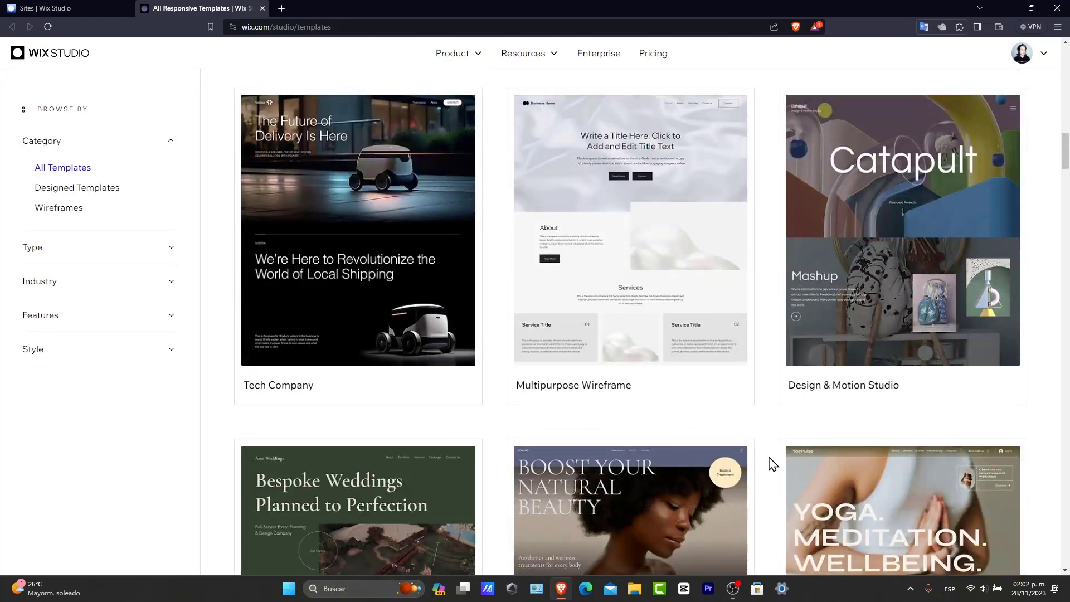
{"action": "scroll", "coordinate": [773, 462], "scroll_direction": "down", "scroll_amount": 3}
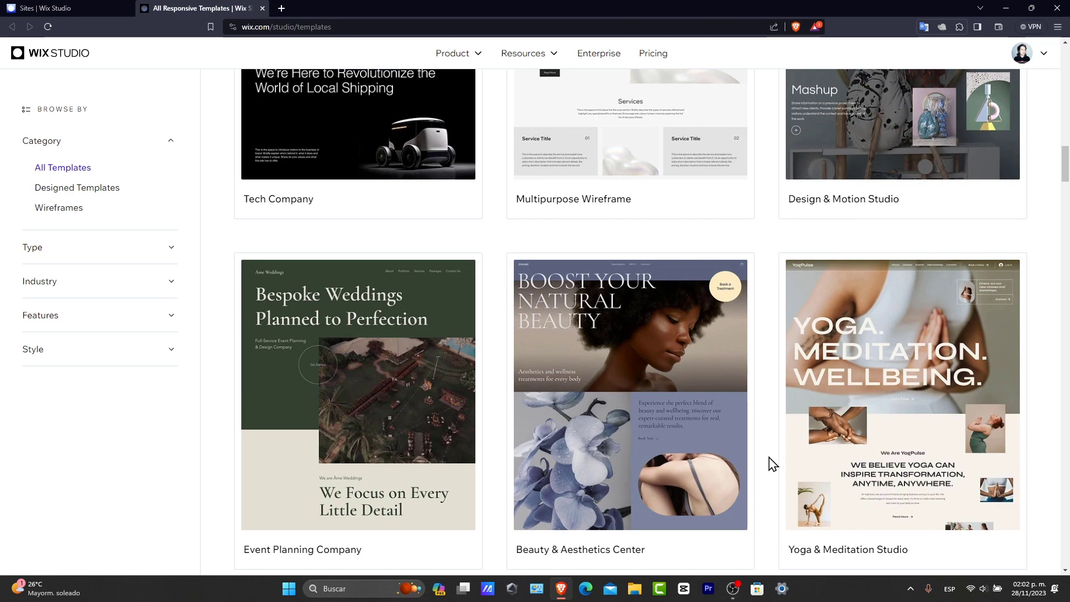
{"action": "scroll", "coordinate": [772, 462], "scroll_direction": "down", "scroll_amount": 15}
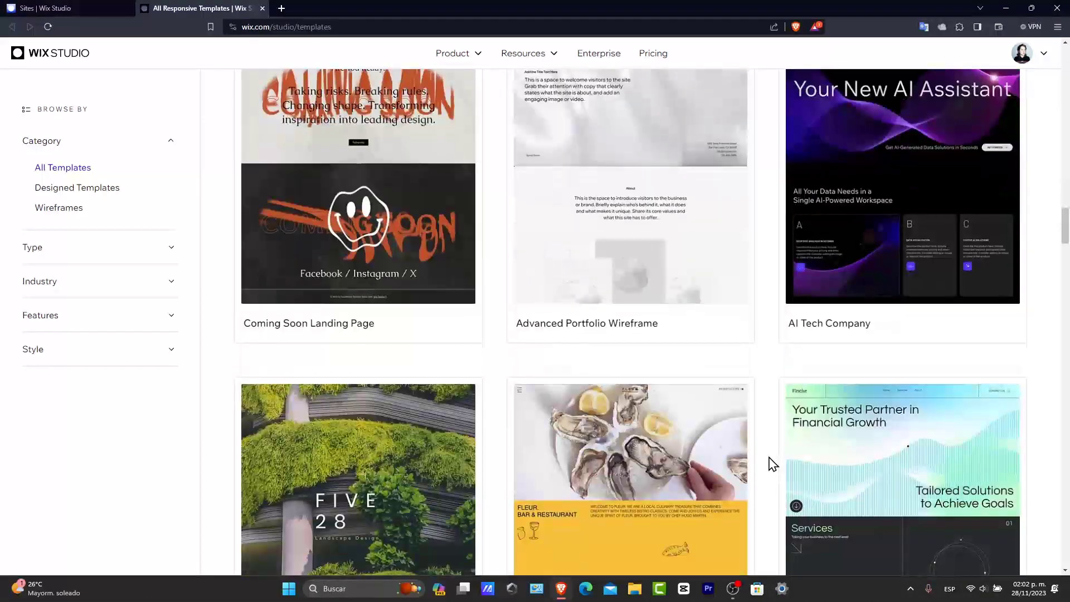
{"action": "scroll", "coordinate": [772, 462], "scroll_direction": "down", "scroll_amount": 3}
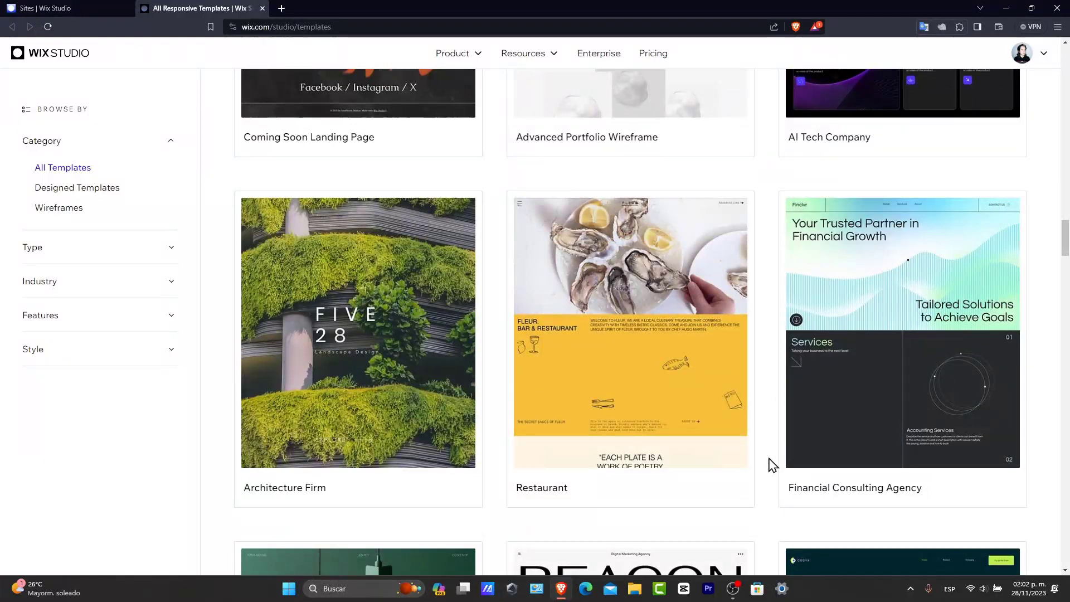
{"action": "mouse_move", "coordinate": [575, 472]}
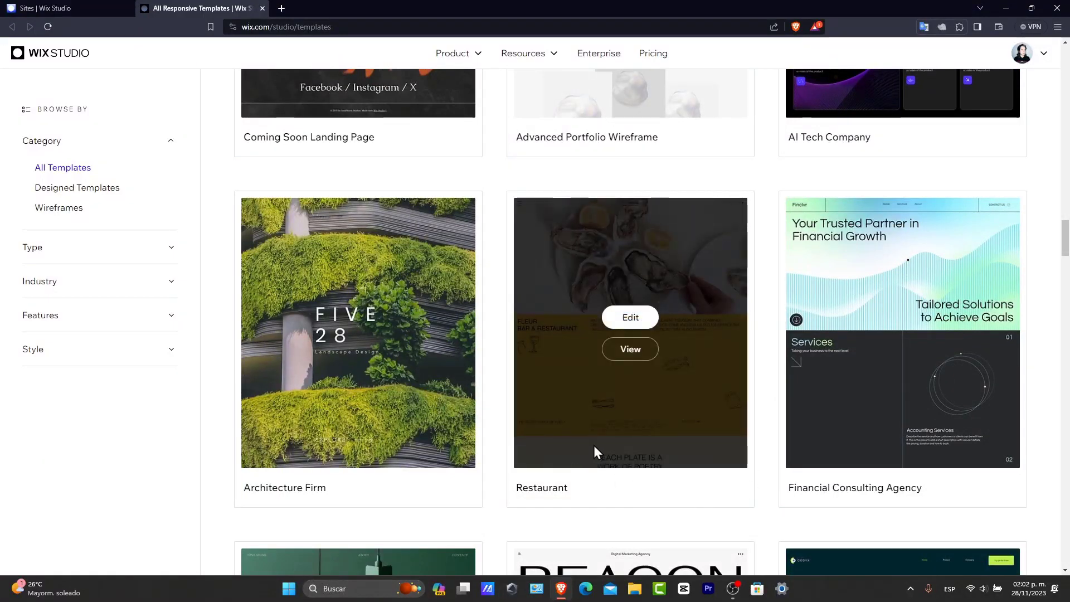
{"action": "scroll", "coordinate": [669, 449], "scroll_direction": "down", "scroll_amount": 7}
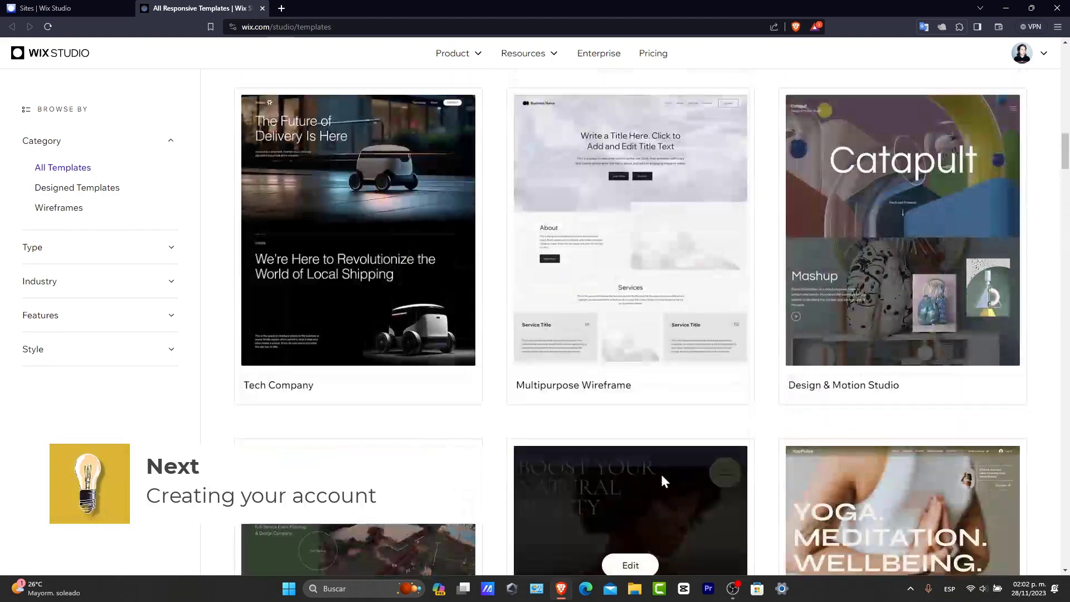
{"action": "scroll", "coordinate": [663, 479], "scroll_direction": "up", "scroll_amount": 15}
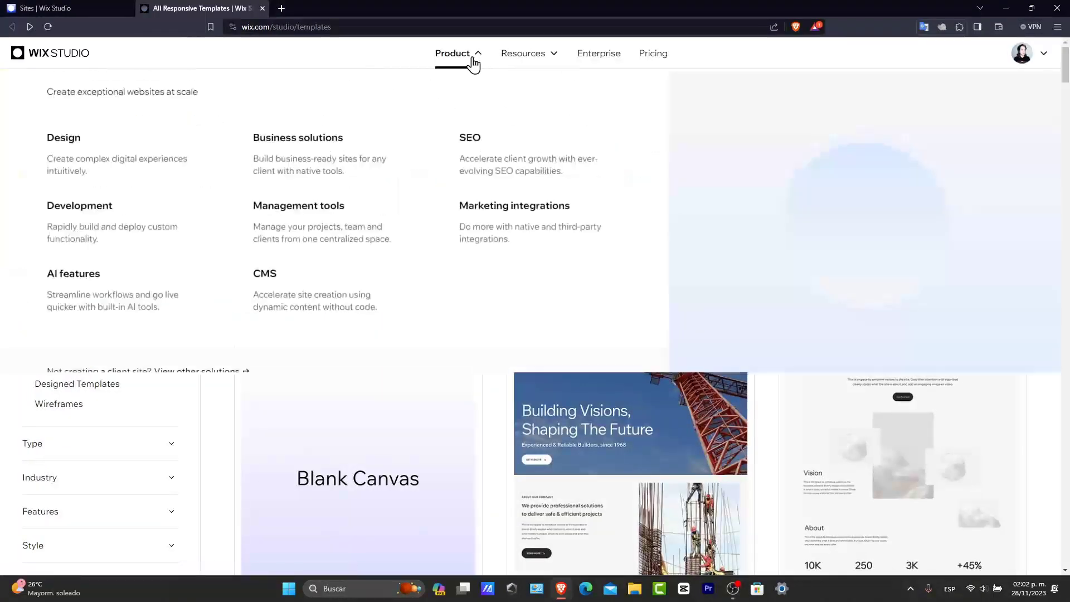
{"action": "scroll", "coordinate": [709, 289], "scroll_direction": "down", "scroll_amount": 3}
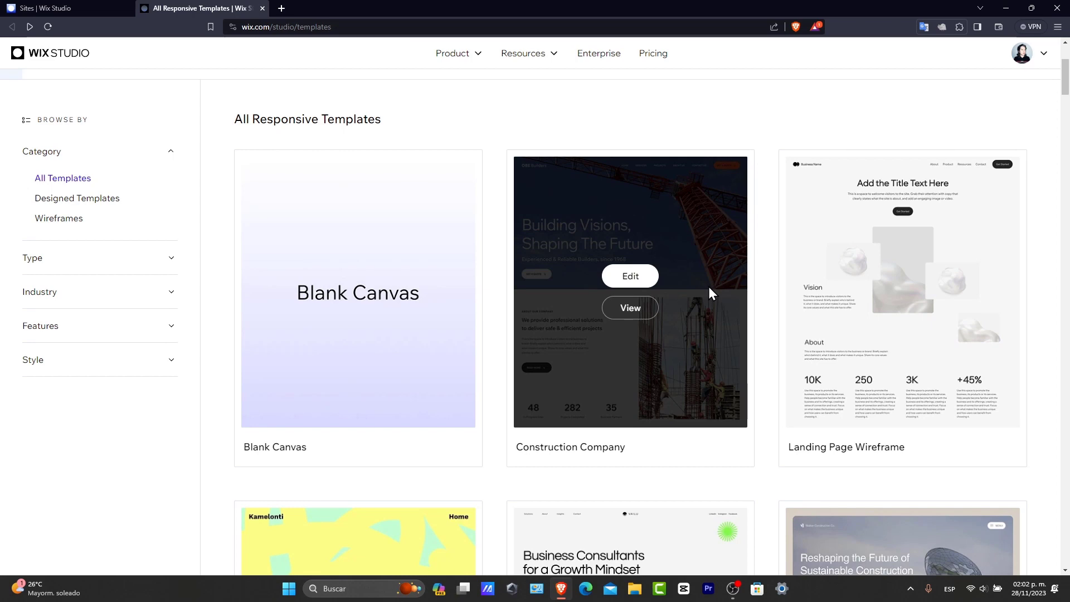
Add CMS to the site with the preset Services collection of six sample items.
{"action": "mouse_move", "coordinate": [1031, 72]}
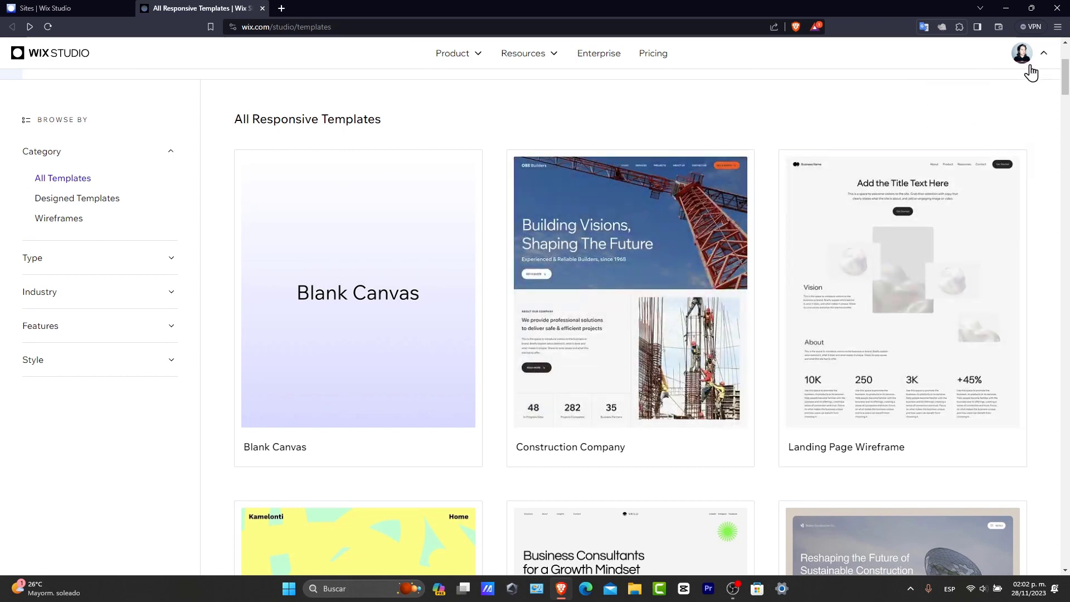
{"action": "left_click", "coordinate": [991, 91]}
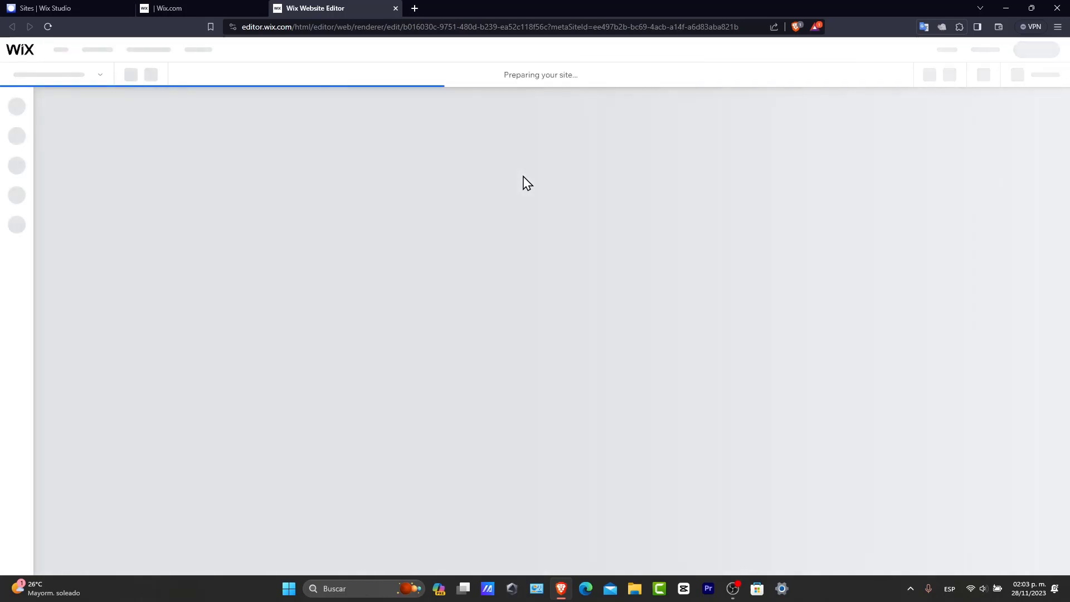
{"action": "left_click", "coordinate": [18, 322]}
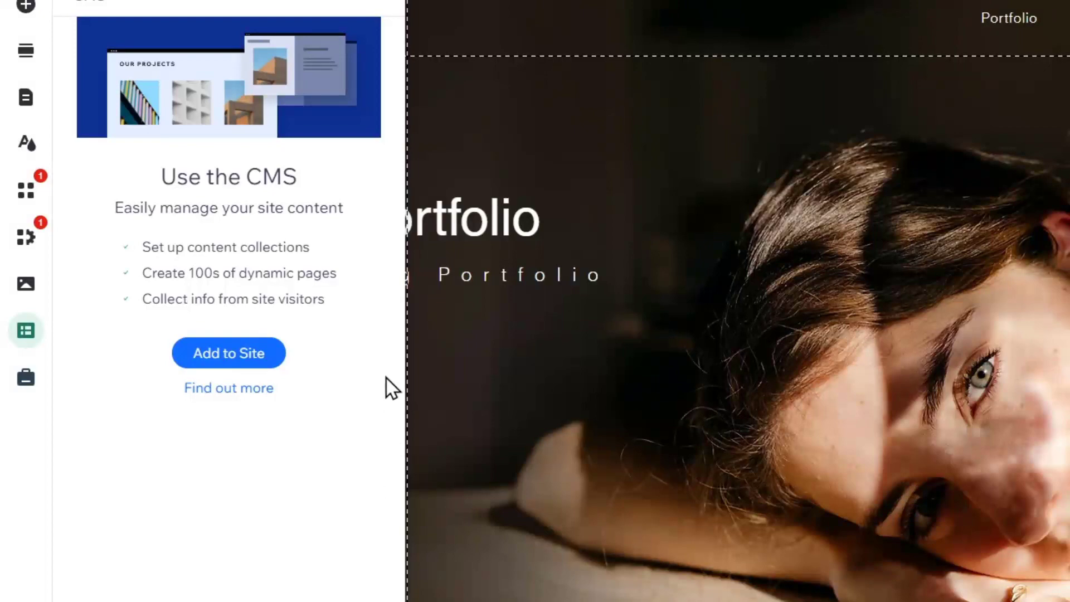
{"action": "left_click", "coordinate": [219, 359]}
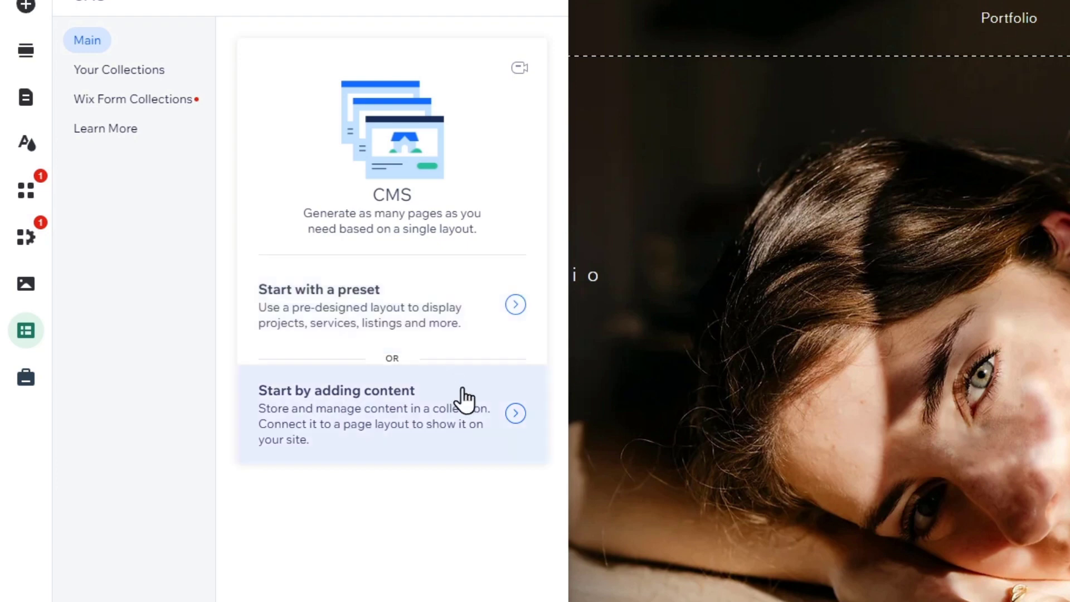
{"action": "left_click", "coordinate": [437, 332]}
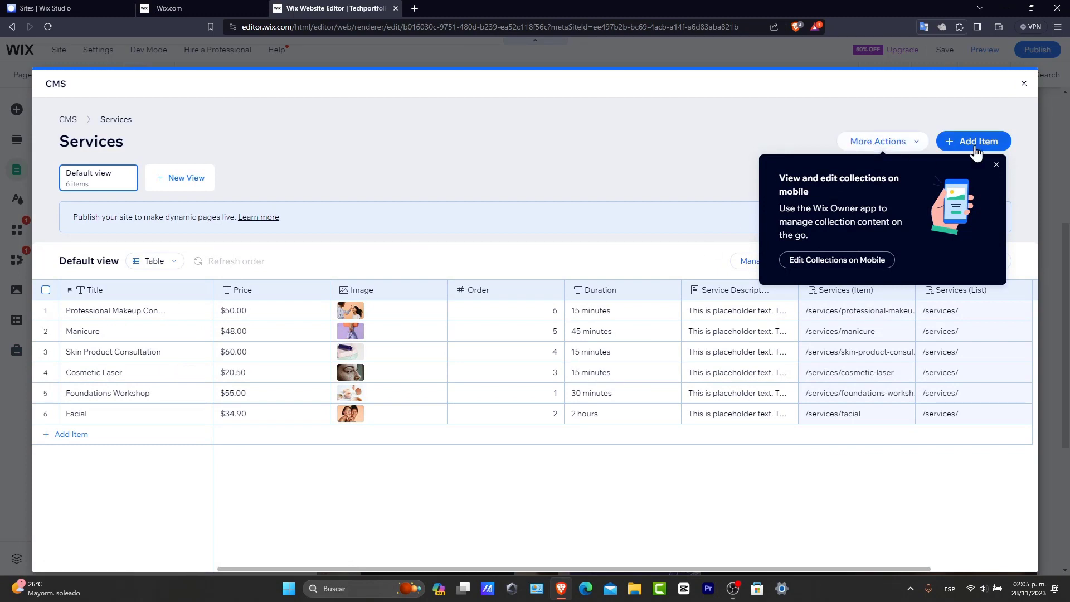
Dismiss the mobile tip, add a blank seventh item, and narrow both Services URL columns.
{"action": "left_click", "coordinate": [997, 165]}
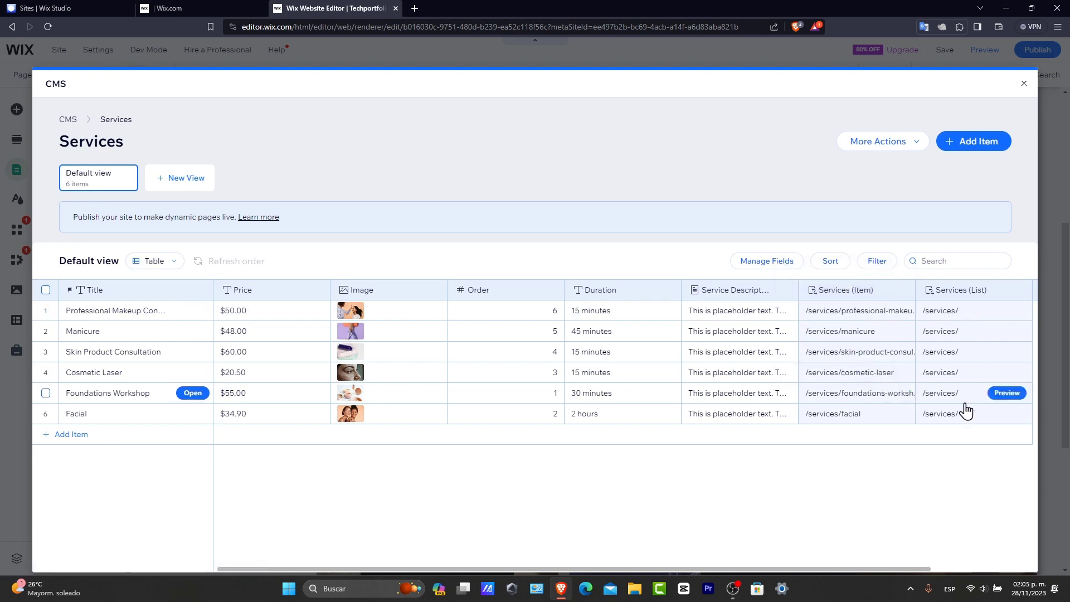
{"action": "left_click", "coordinate": [943, 444]}
{"action": "left_click", "coordinate": [965, 441]}
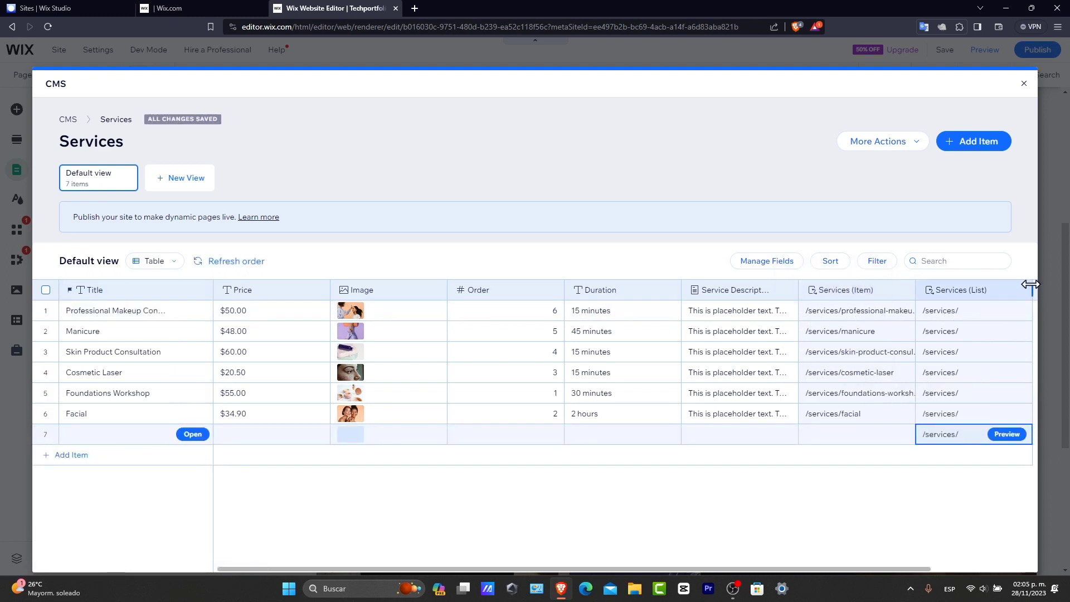
{"action": "left_click_drag", "start_coordinate": [1031, 290], "coordinate": [999, 290]}
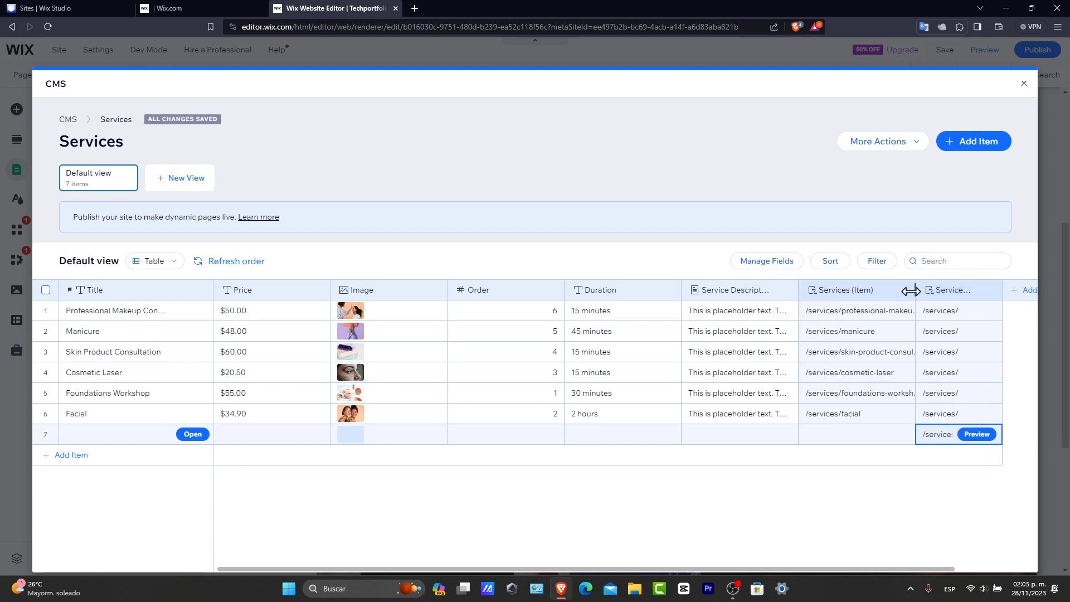
{"action": "left_click_drag", "start_coordinate": [915, 290], "coordinate": [882, 292]}
Hide the Order field and show the Created date column right after Image.
{"action": "left_click", "coordinate": [779, 266]}
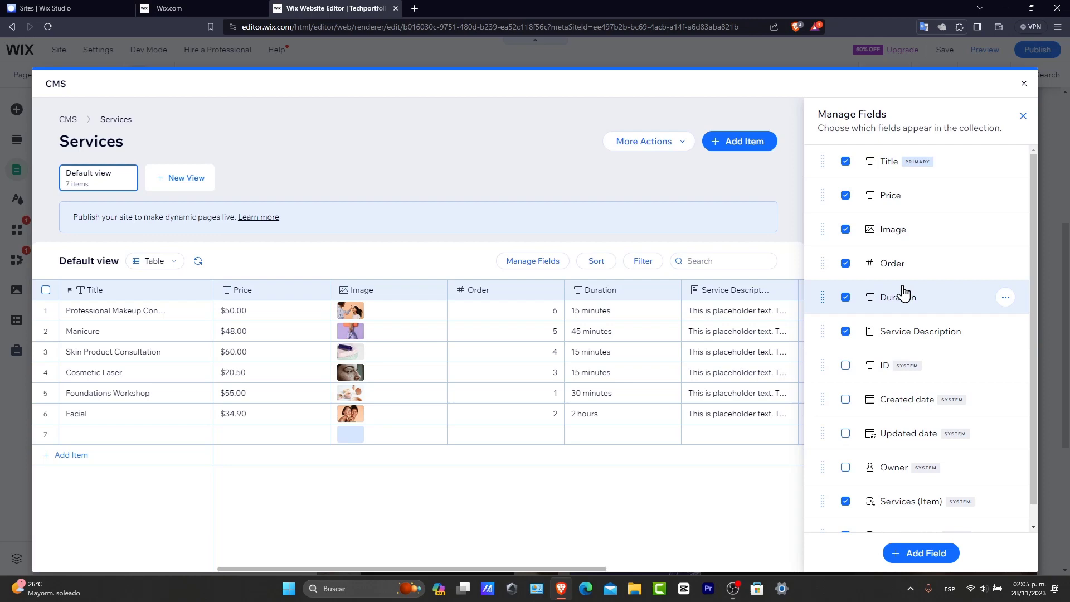
{"action": "left_click", "coordinate": [851, 272]}
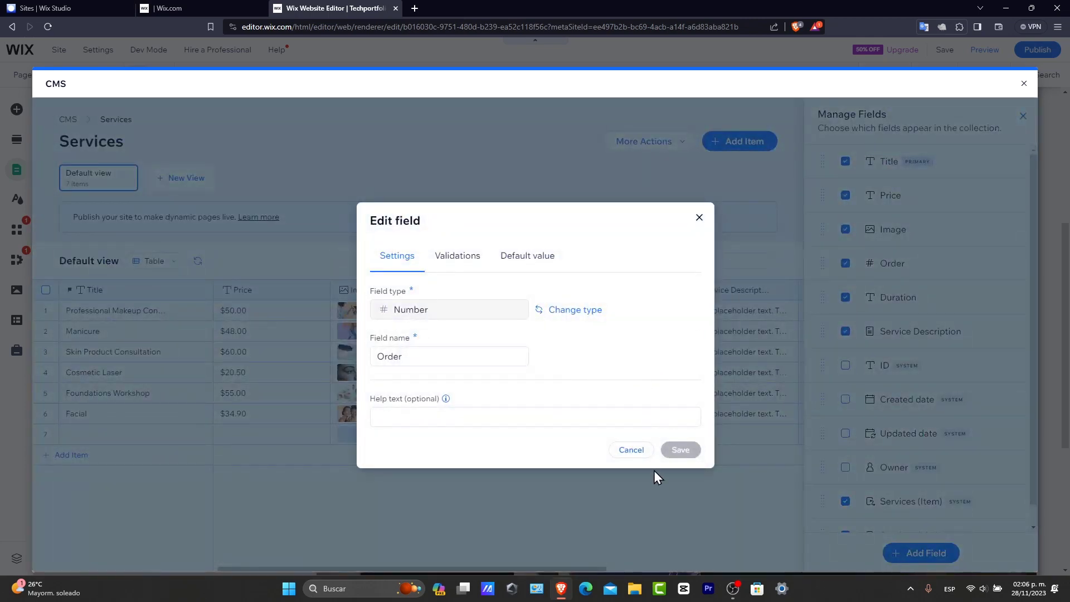
{"action": "left_click", "coordinate": [631, 449]}
{"action": "left_click", "coordinate": [846, 263]}
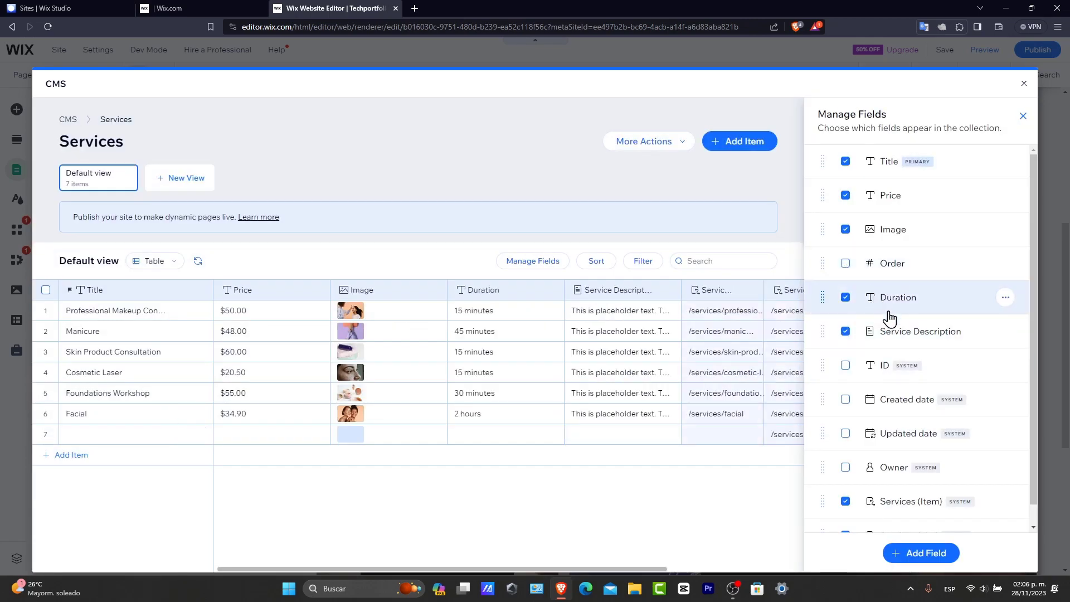
{"action": "scroll", "coordinate": [927, 423], "scroll_direction": "down", "scroll_amount": 1}
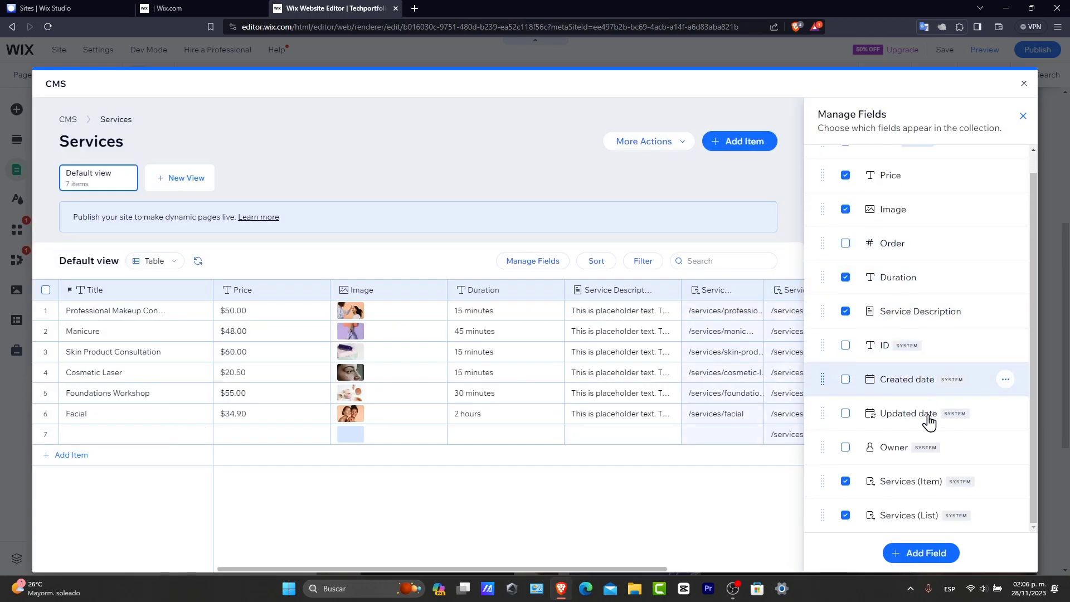
{"action": "left_click", "coordinate": [846, 380]}
{"action": "left_click_drag", "start_coordinate": [826, 393], "coordinate": [825, 270]}
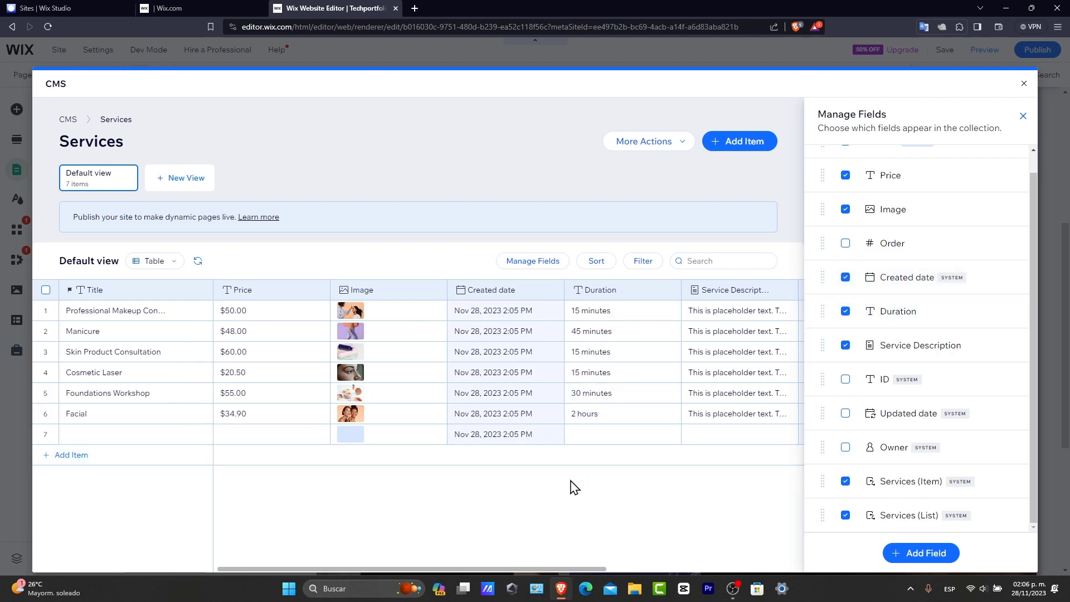
Start a new Services item, leave it unsaved, and go back to the CMS overview.
{"action": "left_click", "coordinate": [747, 142]}
{"action": "left_click", "coordinate": [425, 238]}
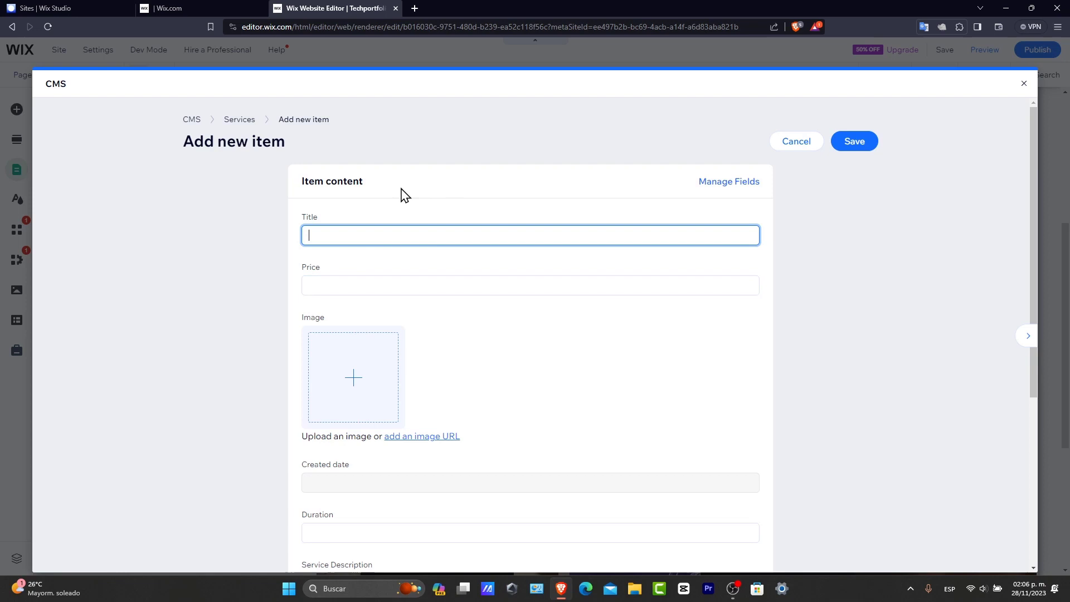
{"action": "left_click", "coordinate": [239, 121]}
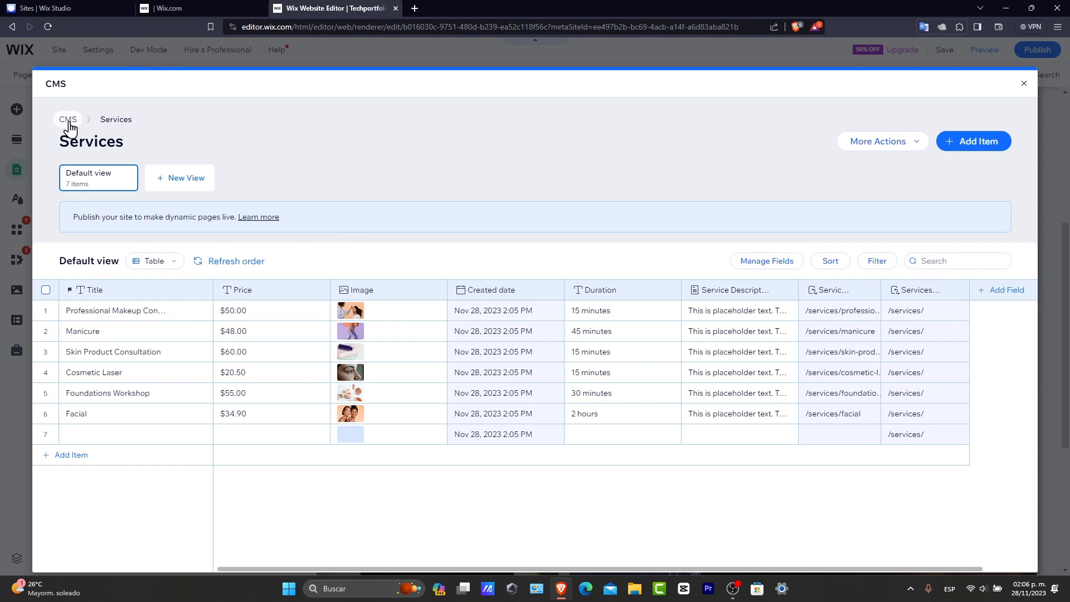
{"action": "left_click", "coordinate": [68, 118]}
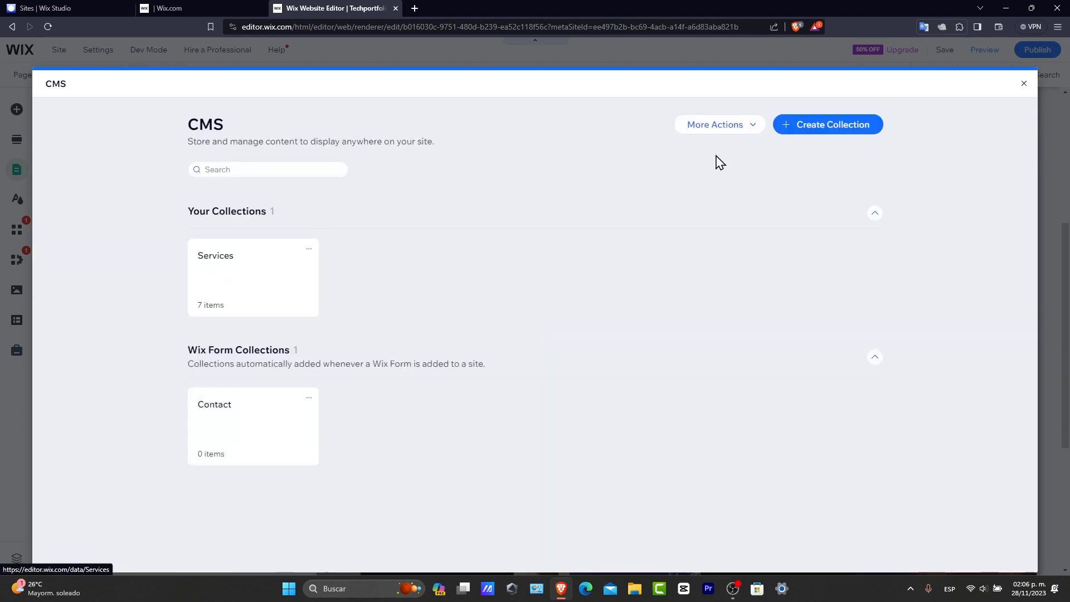
Create an AI Home Decors collection with Decor Name, Image, Price, In Stock and URL fields.
{"action": "left_click", "coordinate": [804, 137]}
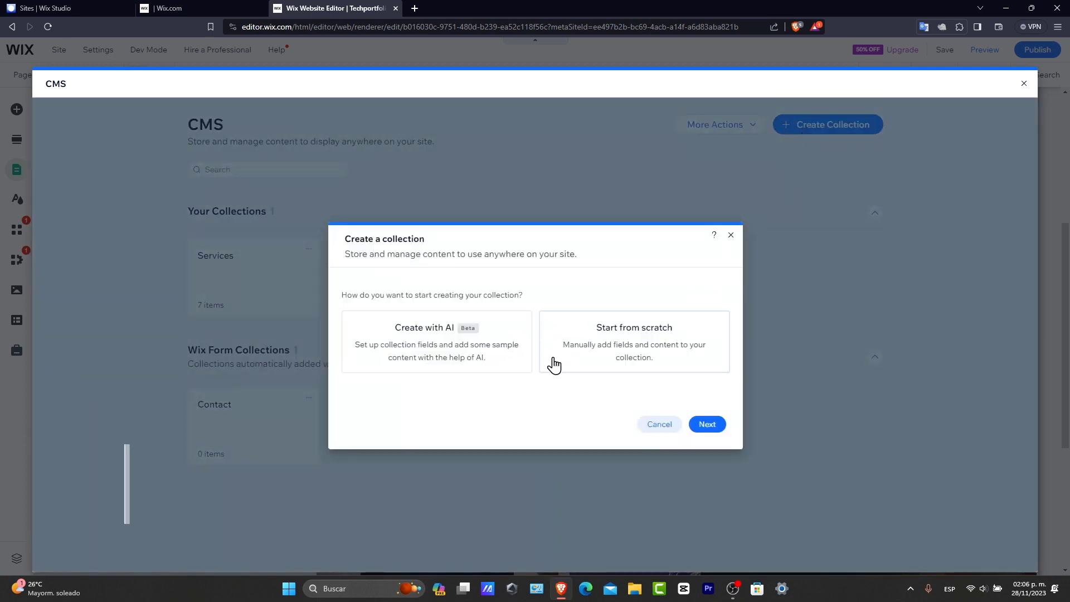
{"action": "left_click", "coordinate": [497, 343]}
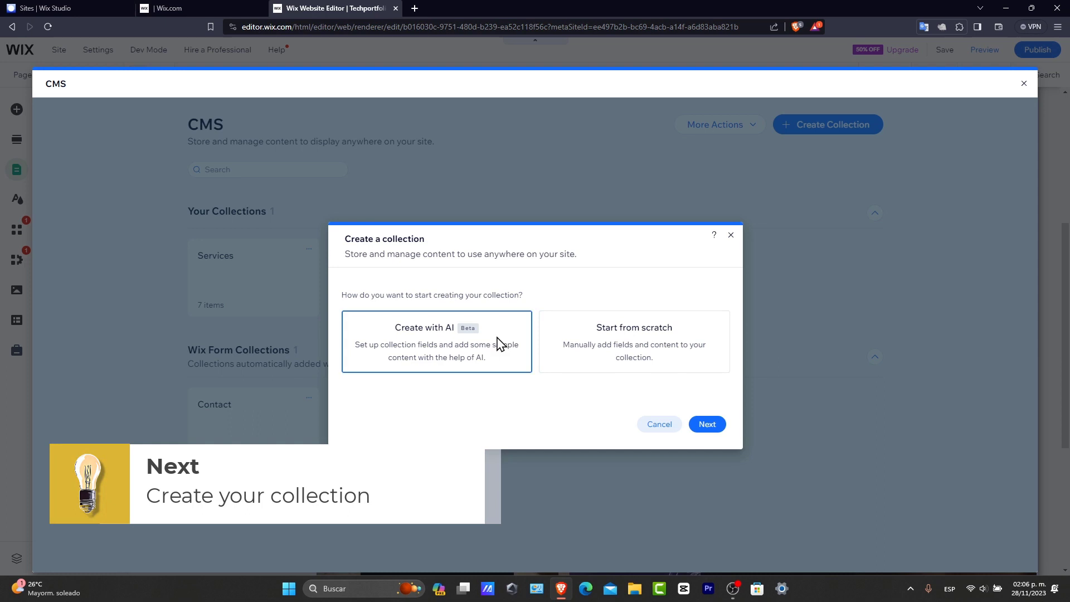
{"action": "left_click", "coordinate": [707, 425]}
{"action": "left_click", "coordinate": [642, 245]}
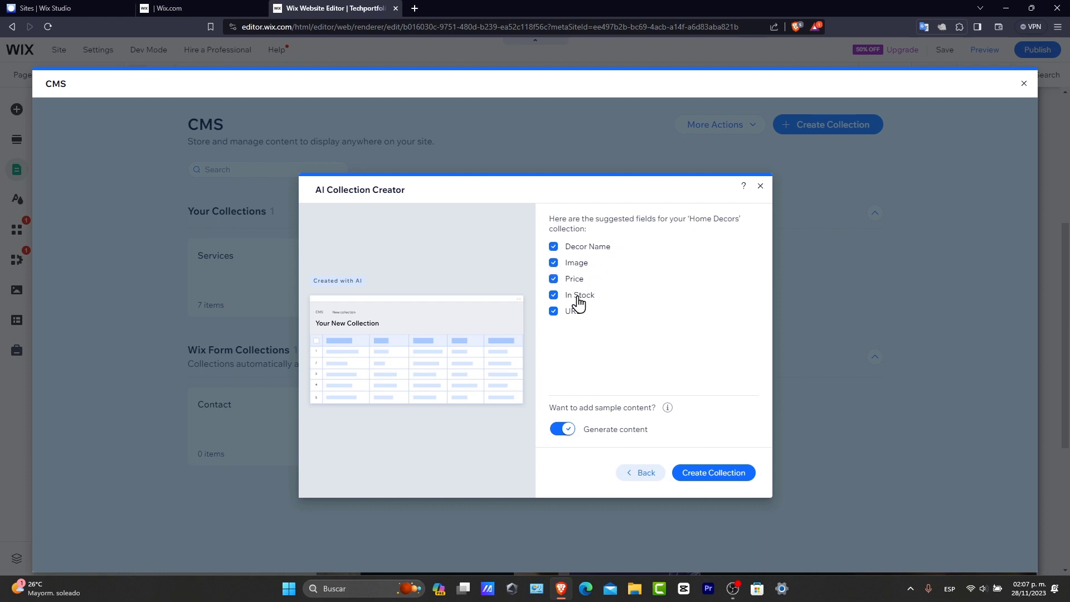
{"action": "left_click", "coordinate": [722, 479]}
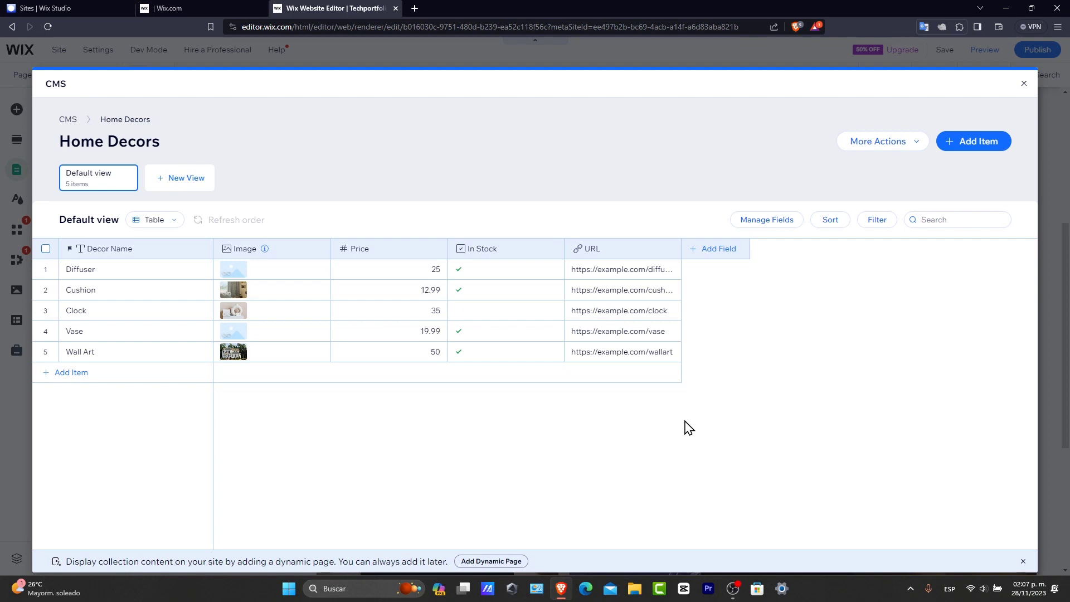
Choose Add dynamic page from the Home Decors collection's More Actions menu.
{"action": "left_click", "coordinate": [915, 142]}
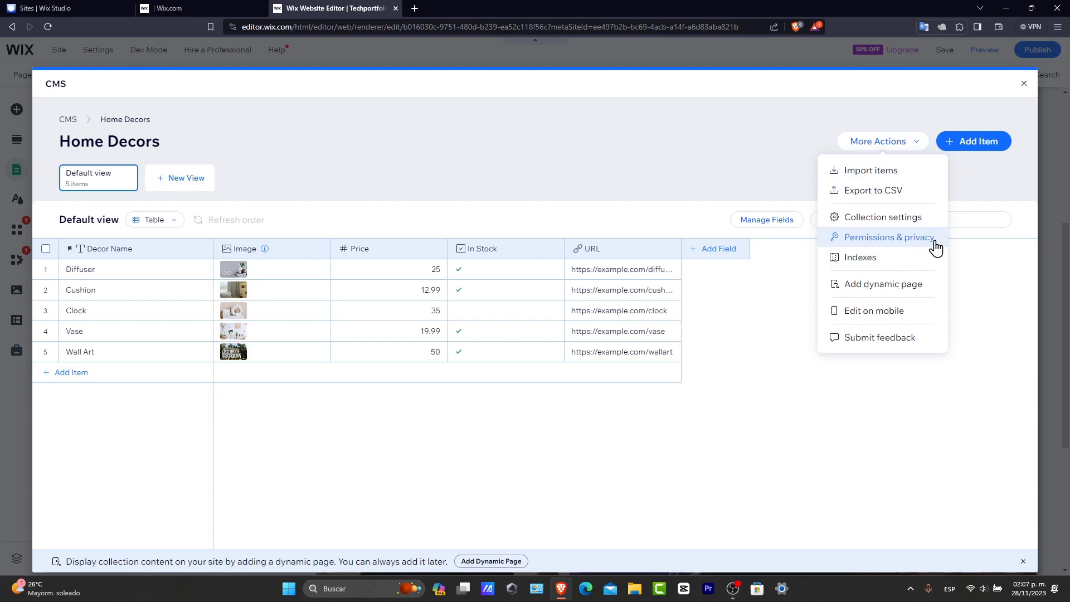
{"action": "left_click", "coordinate": [922, 285]}
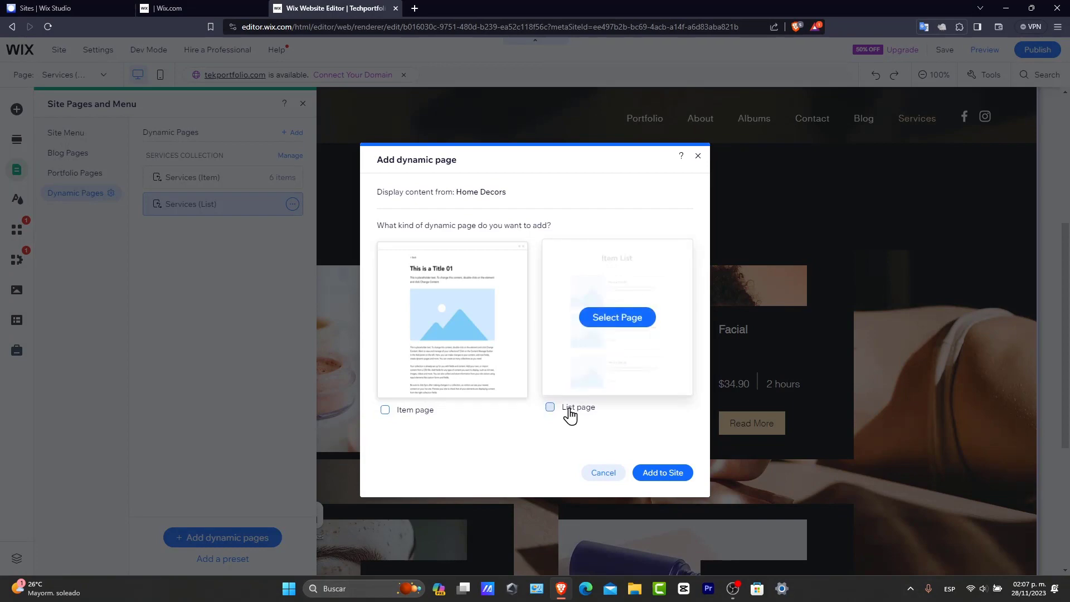
Add a Home Decors list page and view its Item List showing Clock and Cushion.
{"action": "left_click", "coordinate": [569, 410]}
{"action": "left_click", "coordinate": [663, 473]}
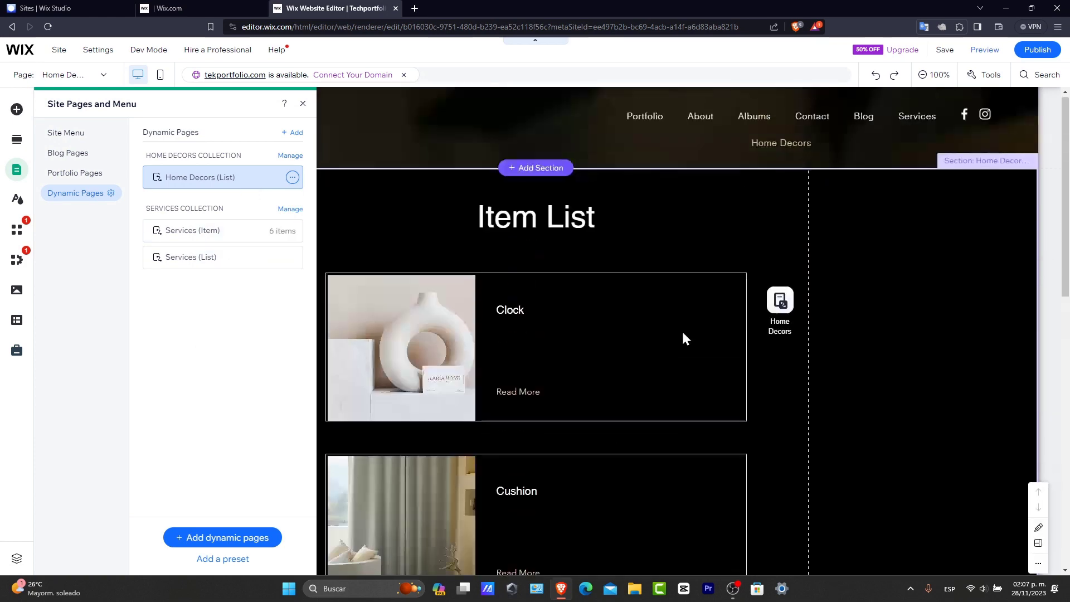
{"action": "left_click", "coordinate": [883, 339]}
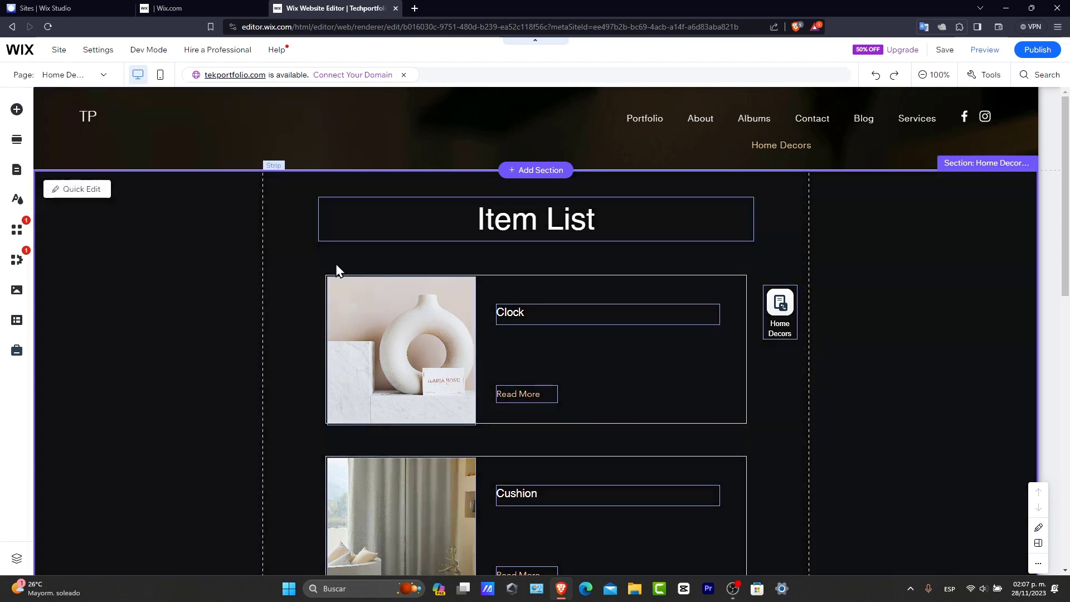
{"action": "scroll", "coordinate": [334, 270], "scroll_direction": "down", "scroll_amount": 10}
{"action": "scroll", "coordinate": [494, 303], "scroll_direction": "up", "scroll_amount": 12}
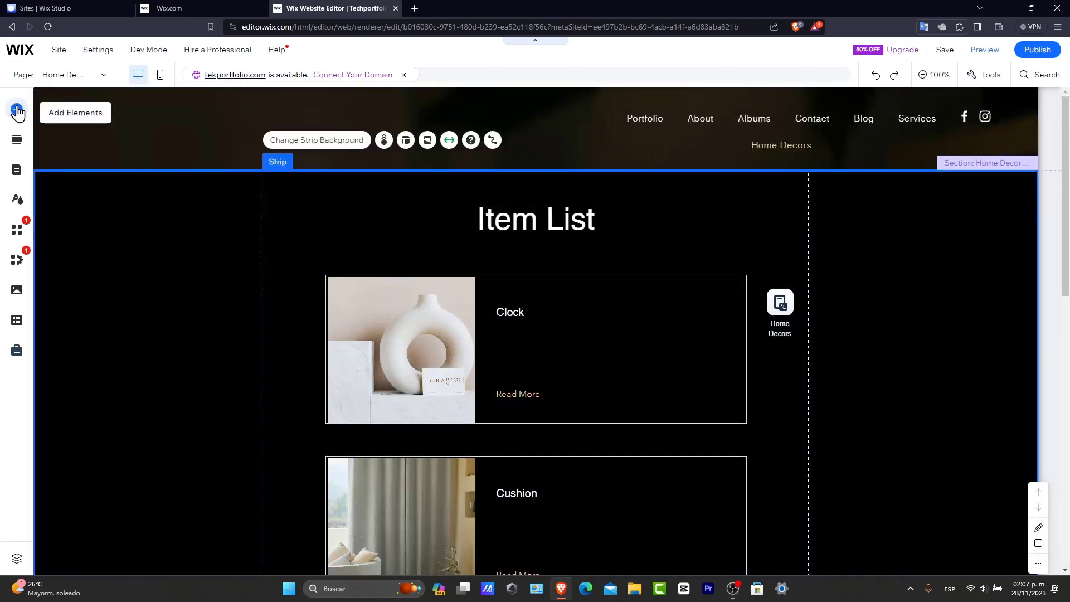
Look through the Add Elements and Add Section panels, then manage Services from Pages.
{"action": "left_click", "coordinate": [17, 111]}
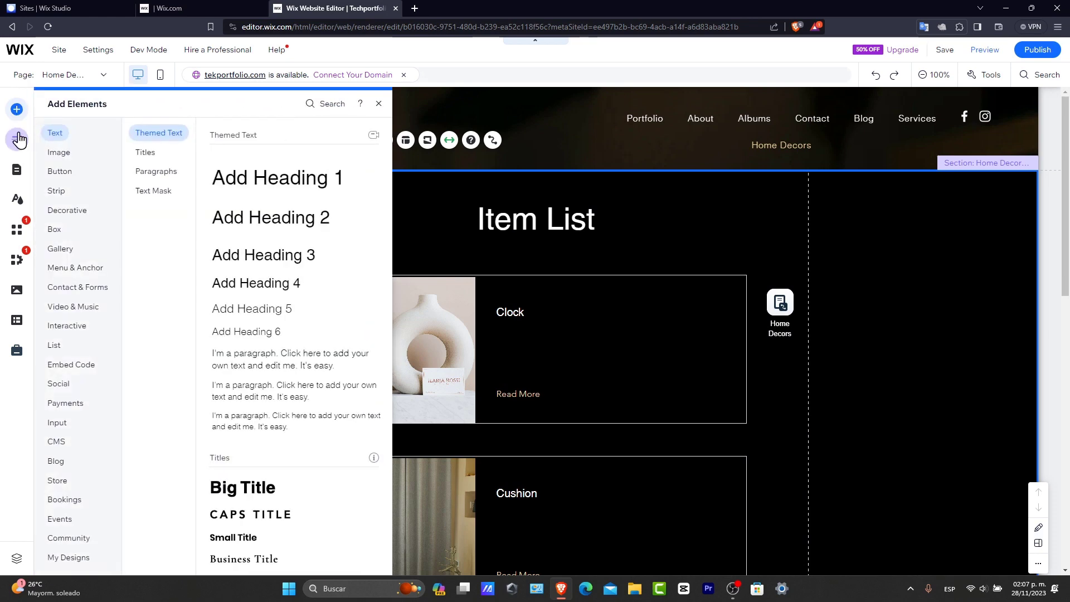
{"action": "left_click", "coordinate": [17, 140]}
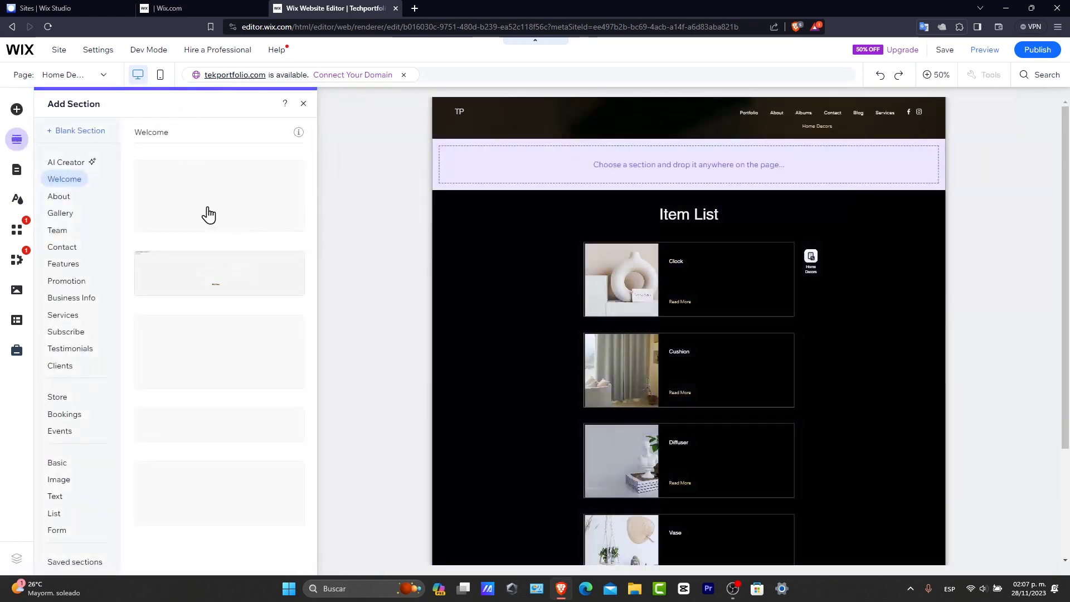
{"action": "left_click", "coordinate": [17, 170]}
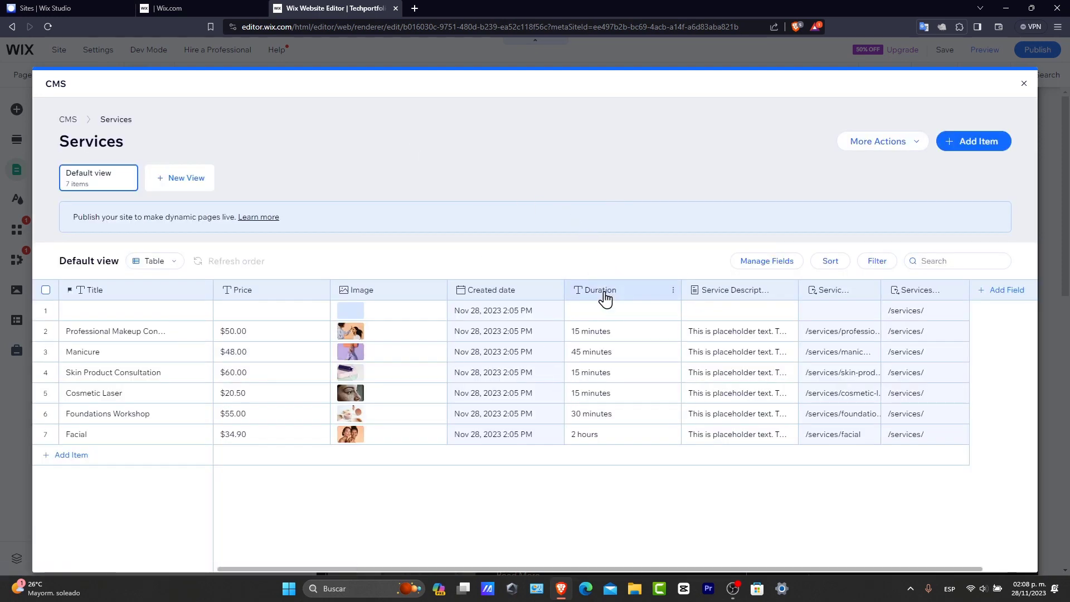
Delete all 7 Services items and return to the CMS overview.
{"action": "left_click", "coordinate": [899, 146]}
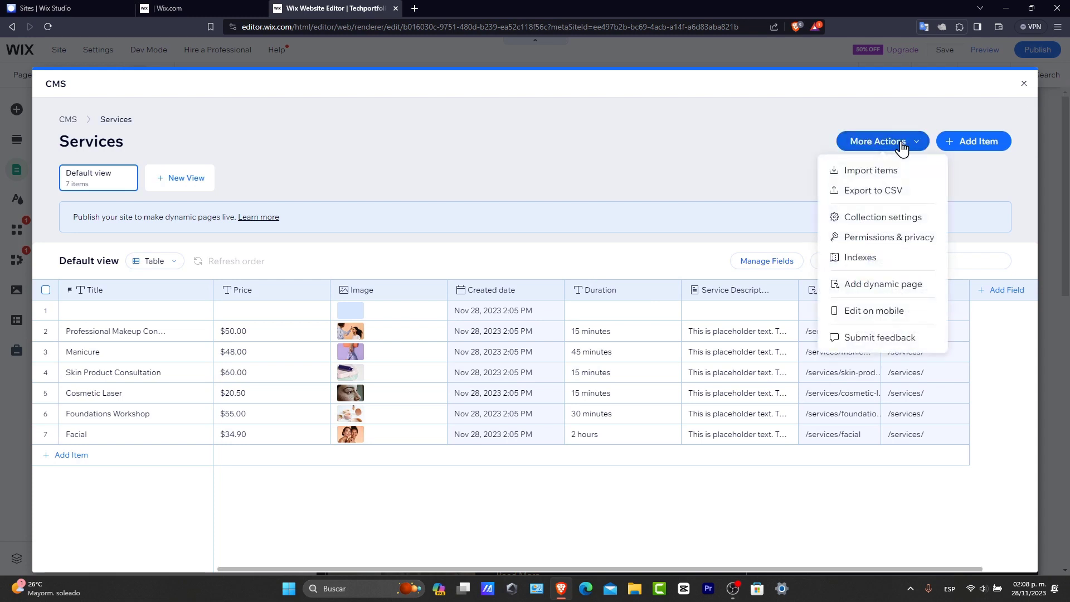
{"action": "left_click", "coordinate": [384, 145]}
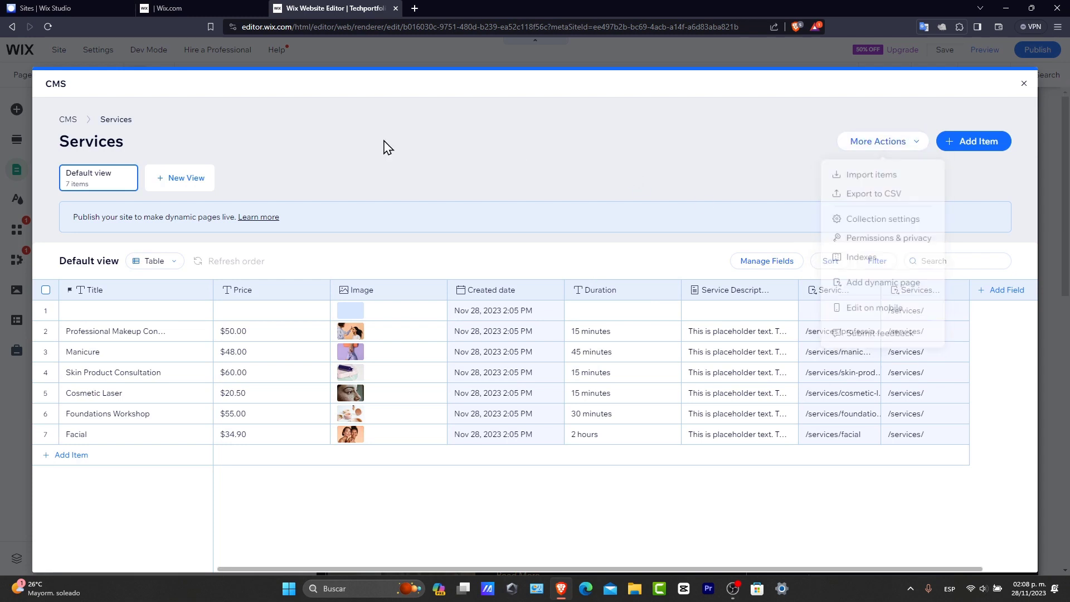
{"action": "left_click", "coordinate": [46, 290]}
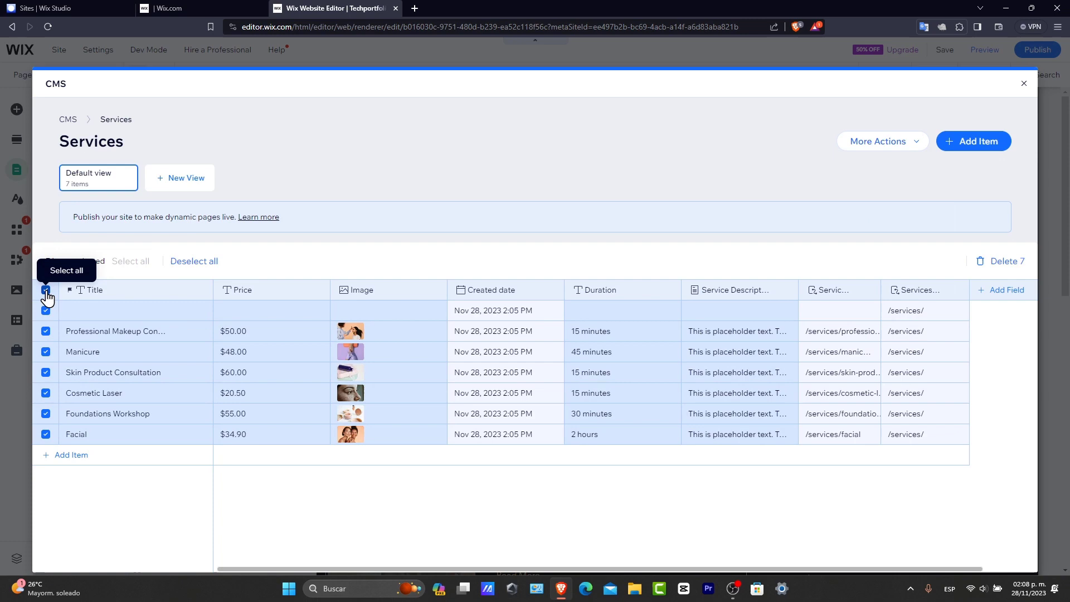
{"action": "left_click", "coordinate": [981, 262]}
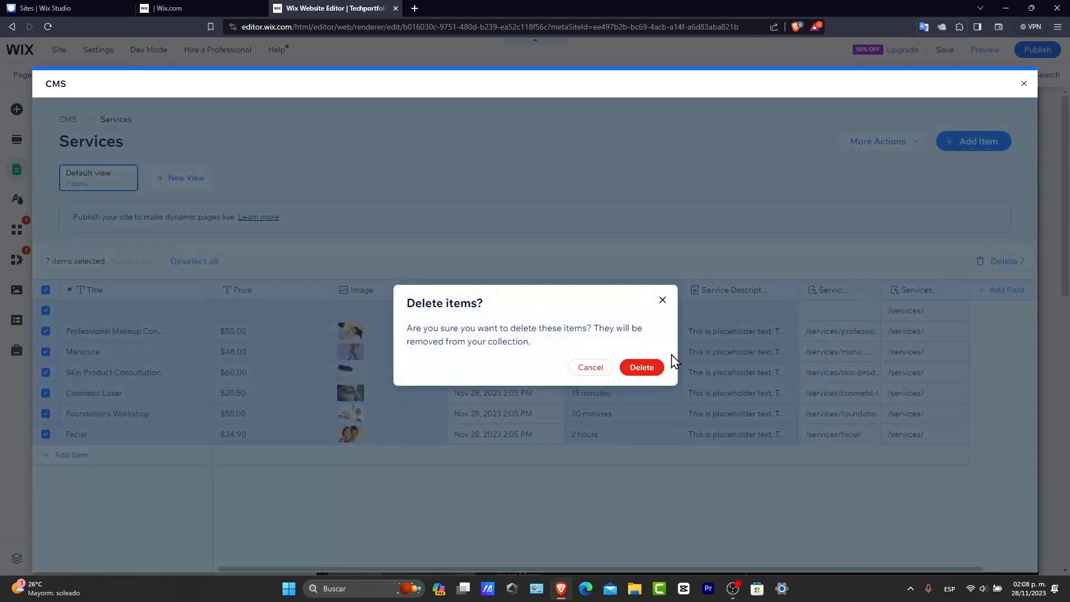
{"action": "left_click", "coordinate": [633, 367]}
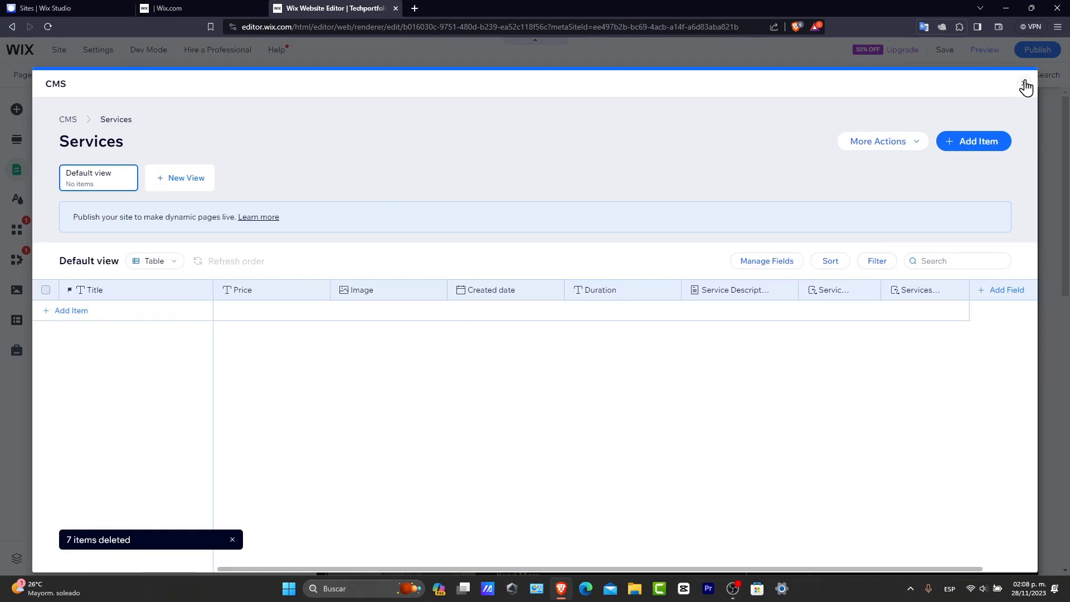
{"action": "left_click", "coordinate": [66, 119]}
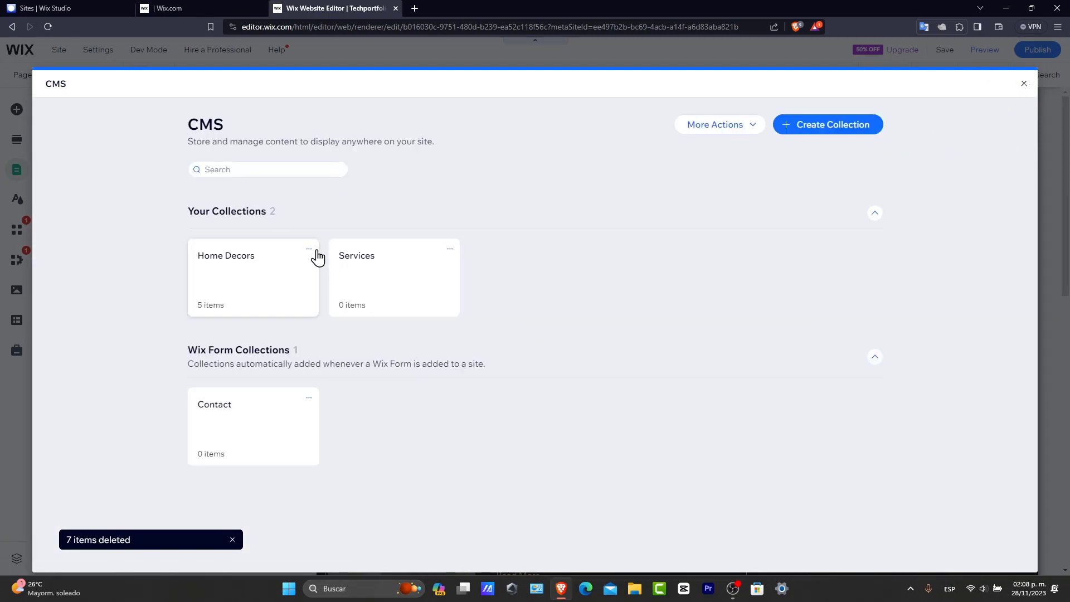
Choose Delete collection from the Services collection's options menu.
{"action": "left_click", "coordinate": [448, 249]}
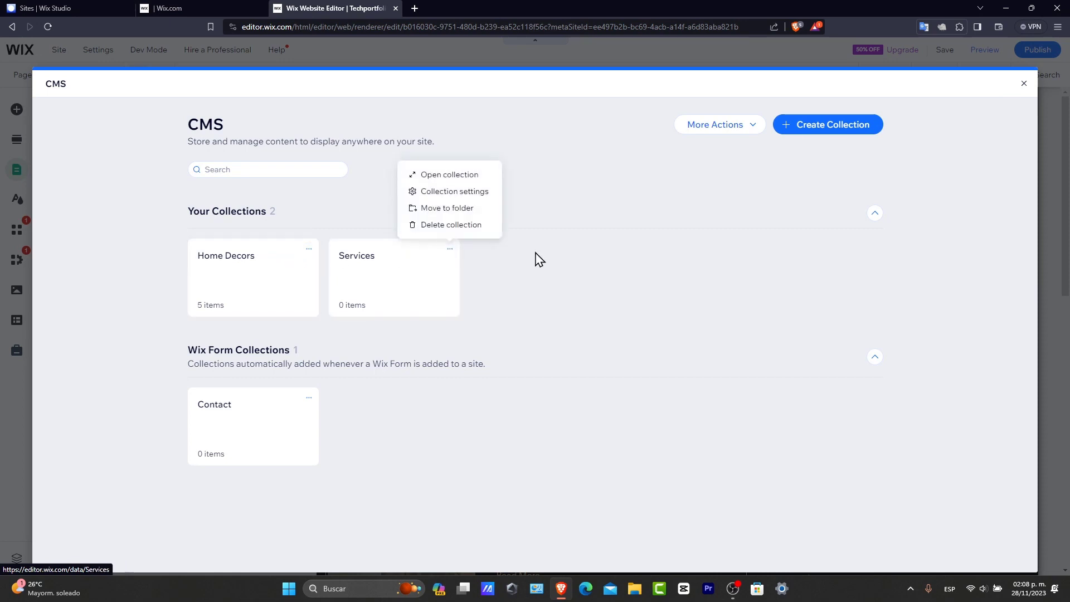
{"action": "left_click", "coordinate": [475, 225]}
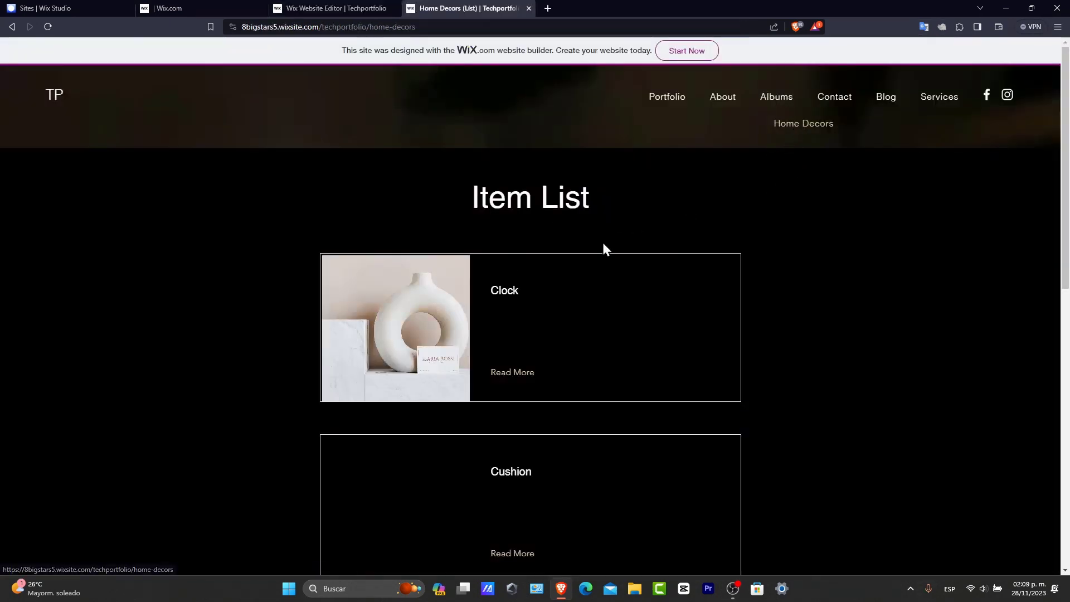
{"action": "scroll", "coordinate": [595, 260], "scroll_direction": "down", "scroll_amount": 11}
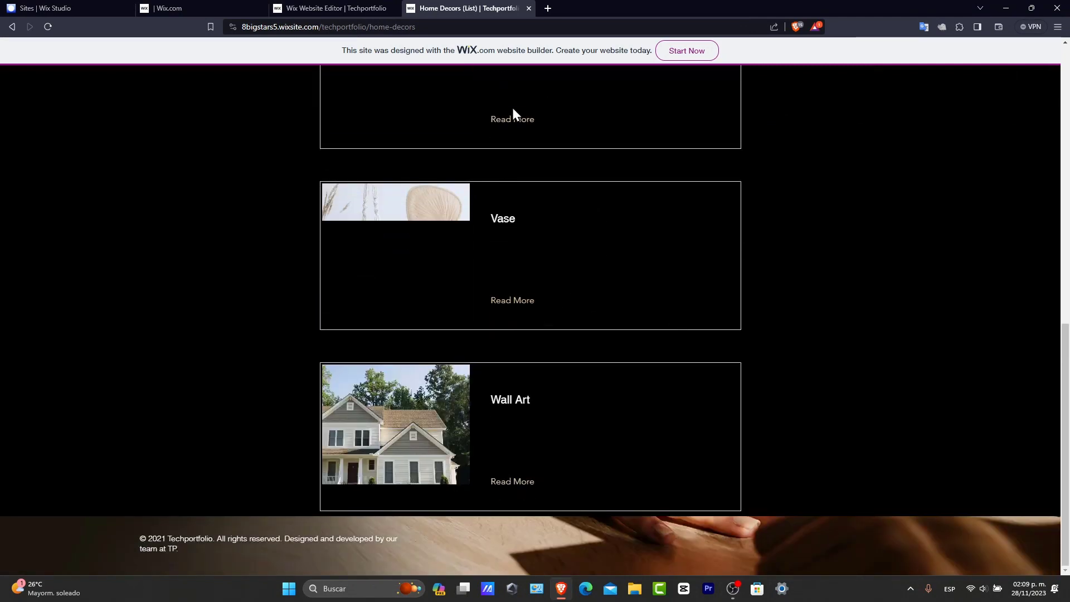
Browse the published Home Decors list (Clock to Wall Art), then visit the Albums page.
{"action": "scroll", "coordinate": [606, 356], "scroll_direction": "up", "scroll_amount": 10}
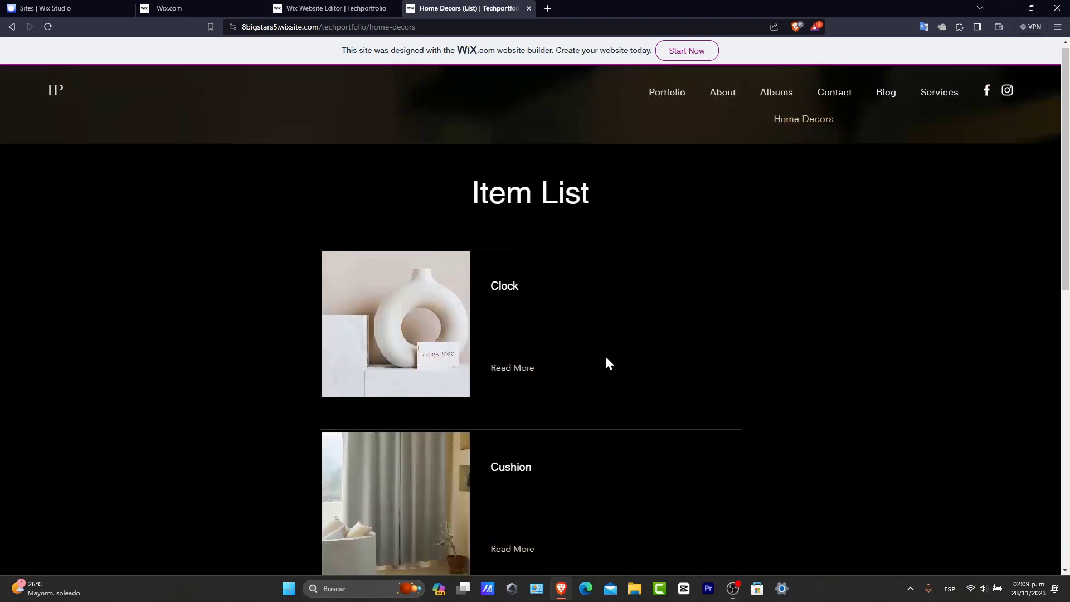
{"action": "scroll", "coordinate": [605, 357], "scroll_direction": "down", "scroll_amount": 7}
{"action": "scroll", "coordinate": [606, 358], "scroll_direction": "down", "scroll_amount": 3}
{"action": "scroll", "coordinate": [606, 358], "scroll_direction": "up", "scroll_amount": 12}
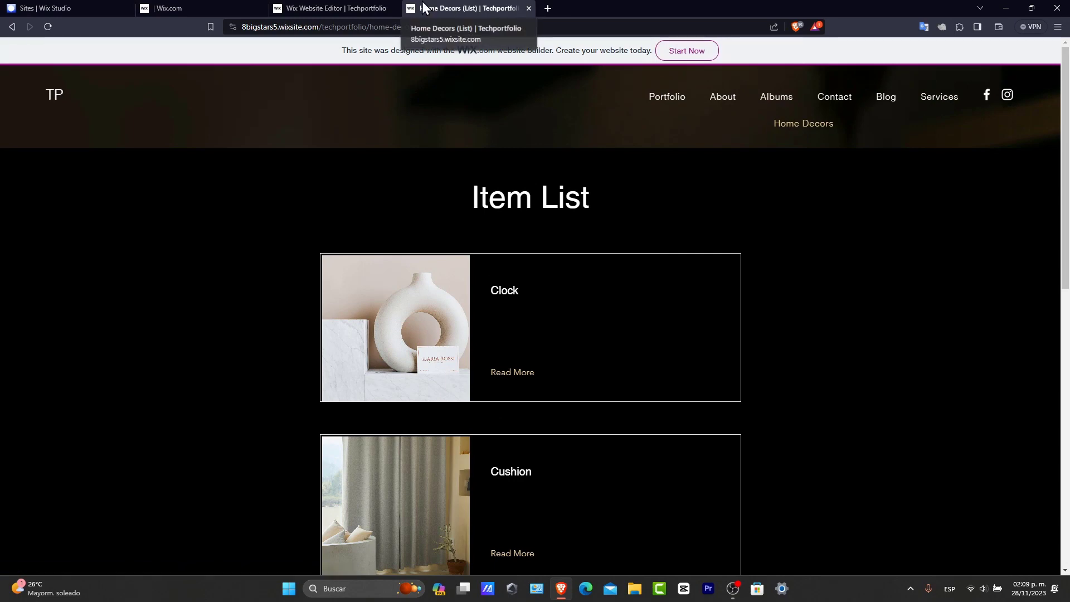
{"action": "left_click", "coordinate": [794, 105]}
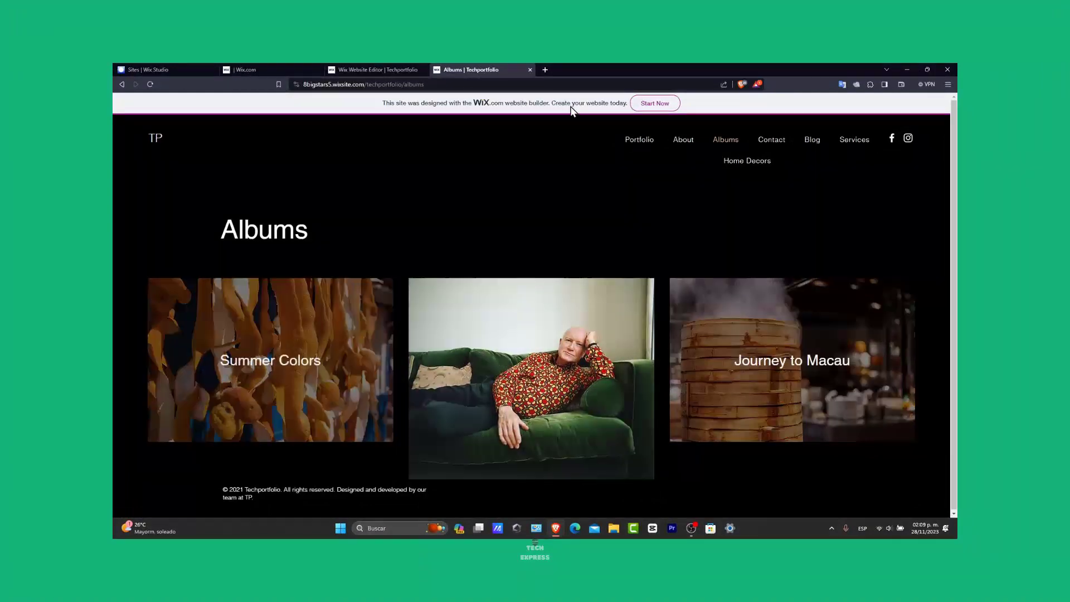
Return to the editor and view the Home Decors list page in its mobile layout.
{"action": "left_click", "coordinate": [381, 69]}
{"action": "left_click", "coordinate": [643, 385]}
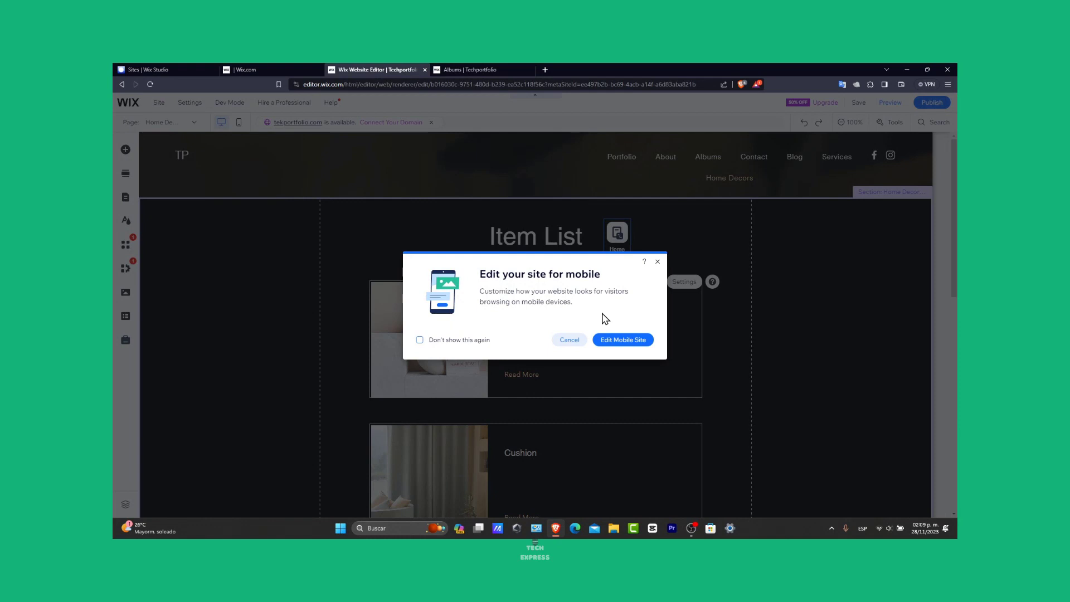
{"action": "left_click", "coordinate": [632, 341]}
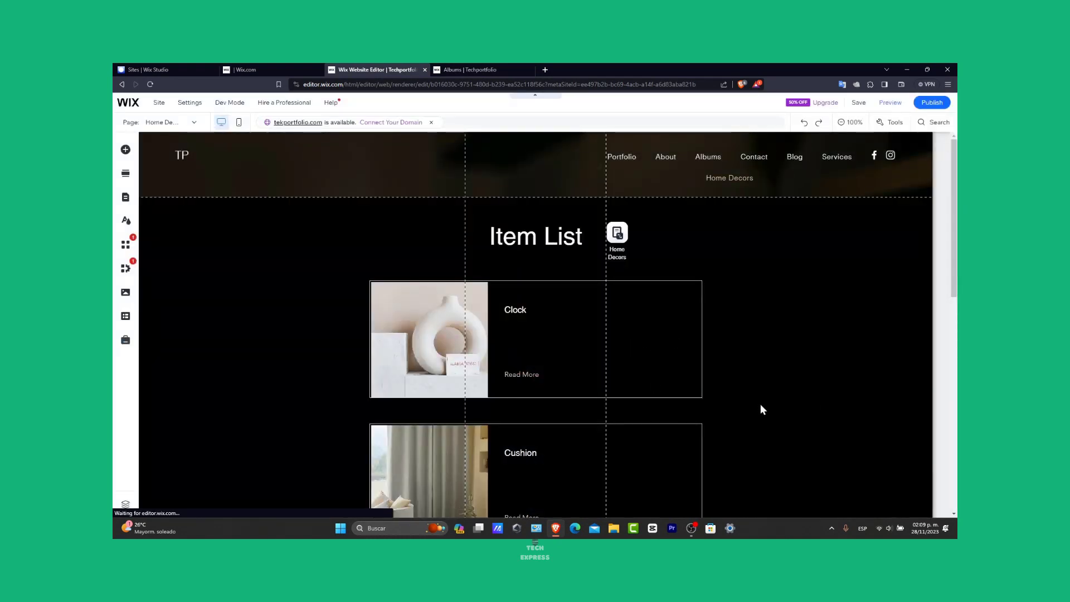
{"action": "scroll", "coordinate": [574, 340], "scroll_direction": "down", "scroll_amount": 5}
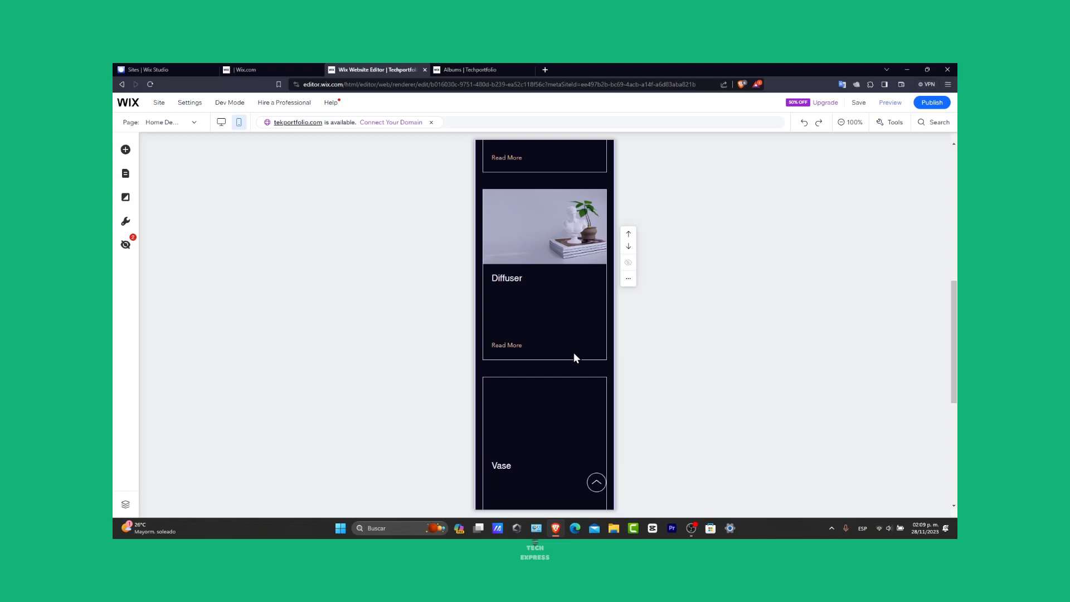
{"action": "scroll", "coordinate": [574, 356], "scroll_direction": "down", "scroll_amount": 10}
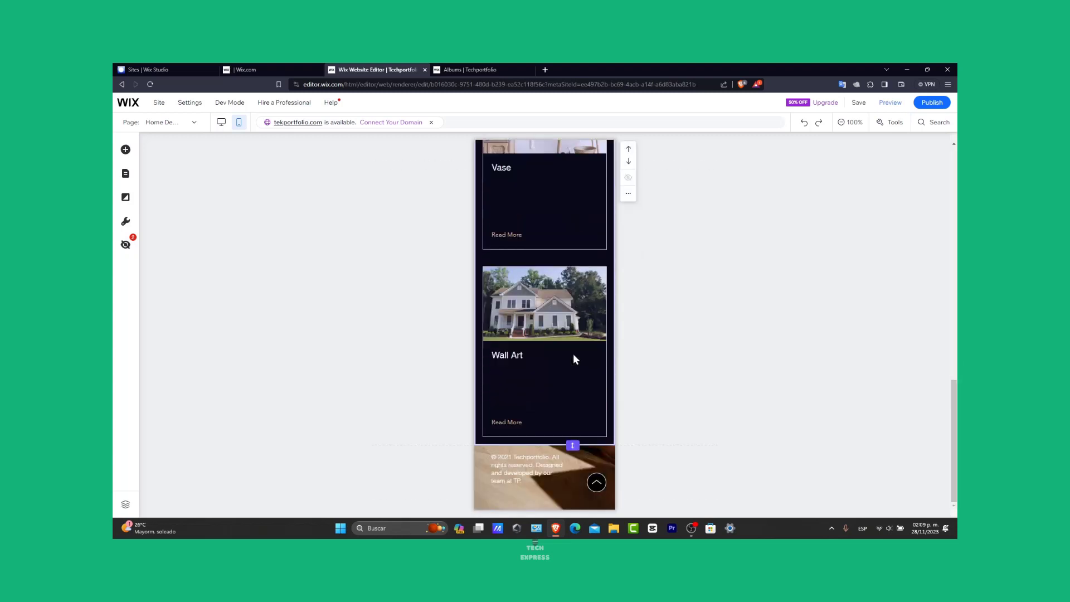